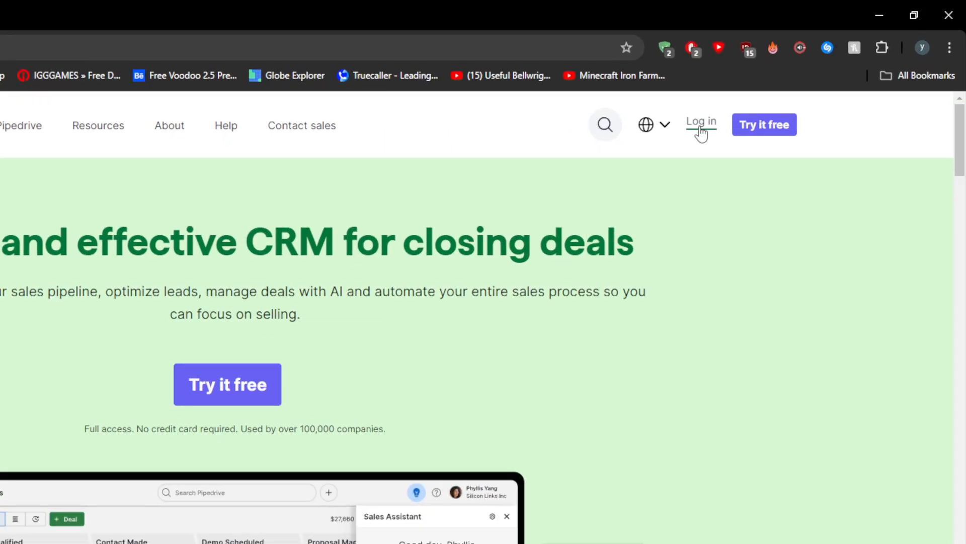
Log in to Pipedrive, show the deals as a pipeline board and start creating a new pipeline
click(701, 122)
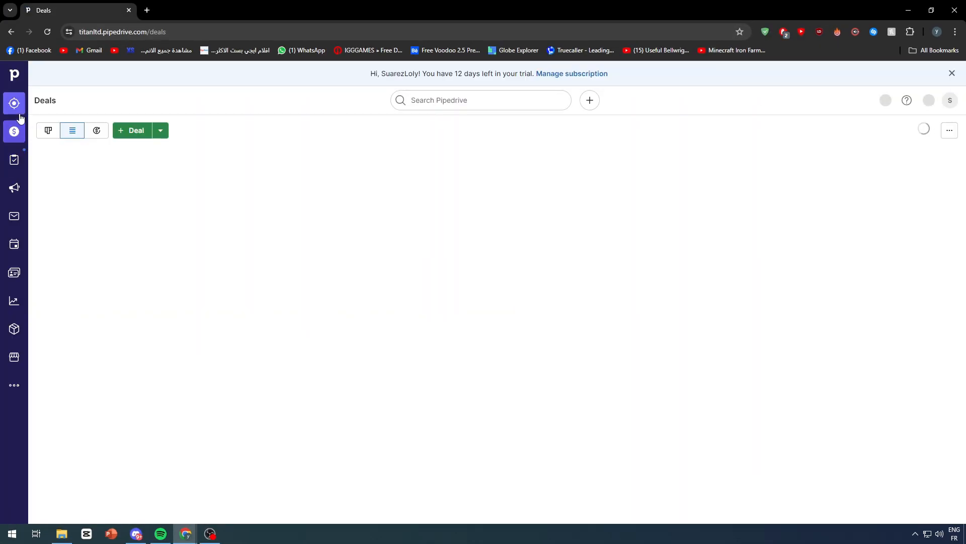
click(48, 131)
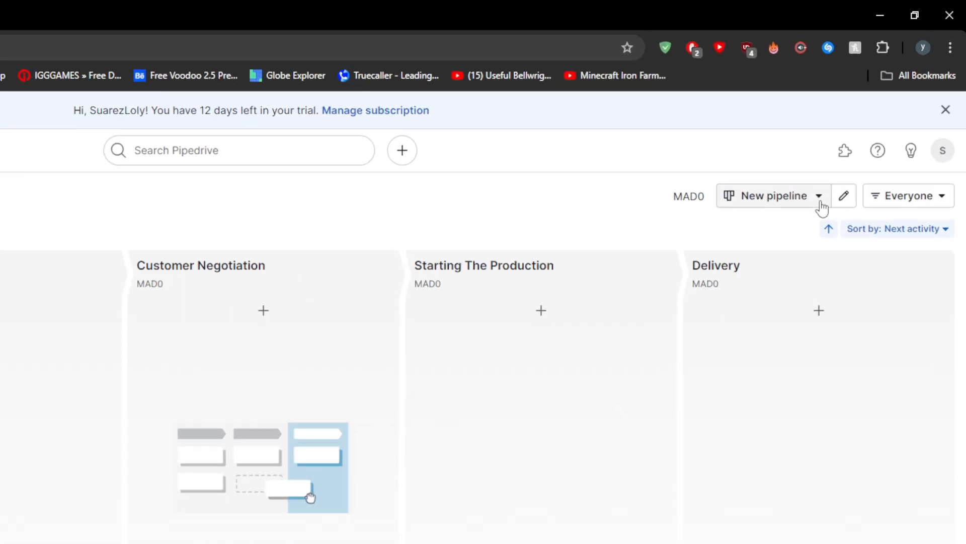
click(868, 134)
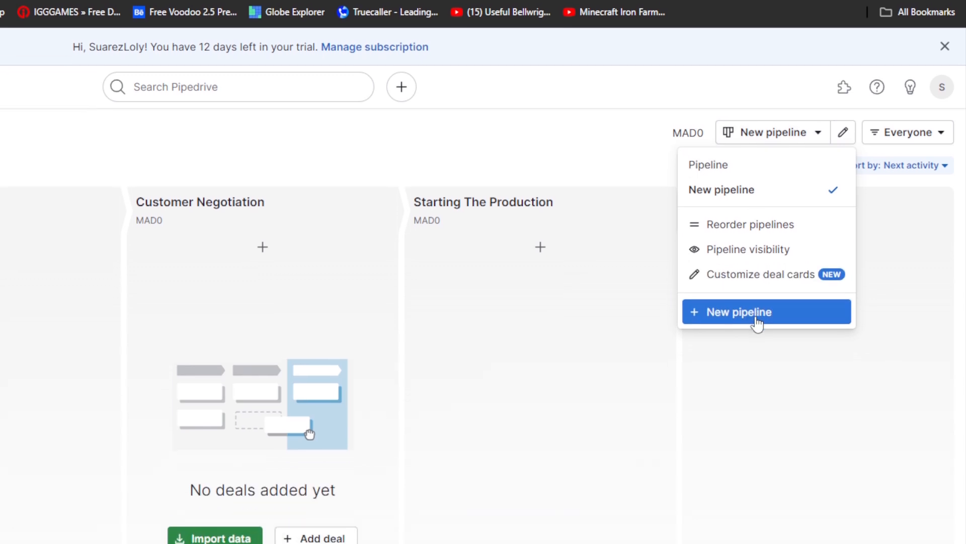
click(756, 277)
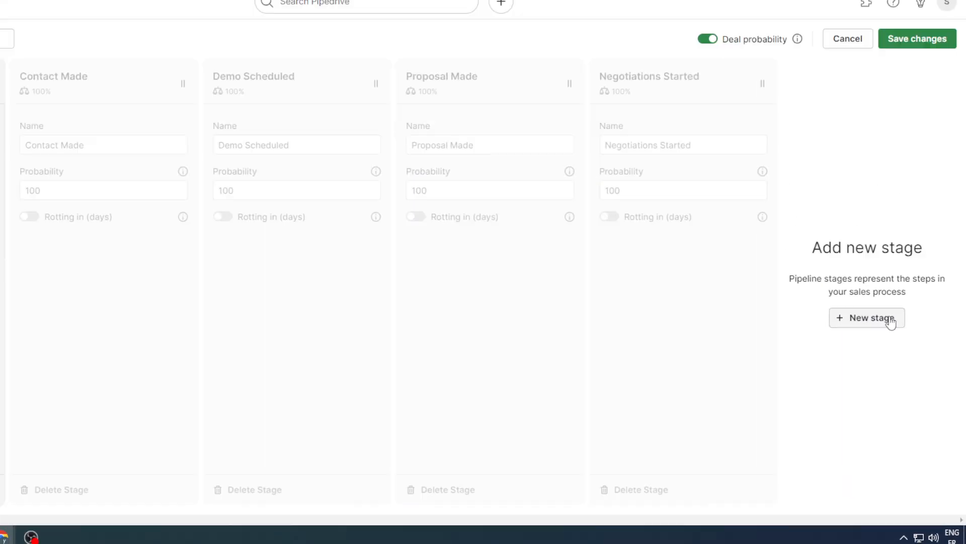
Add an extra stage at the end of the new pipeline and delete it again
click(851, 275)
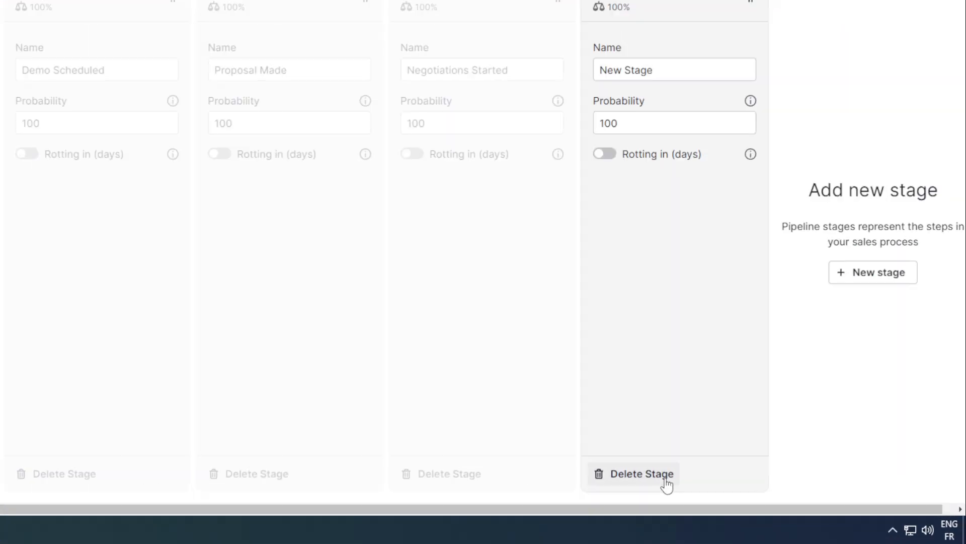
click(741, 496)
click(467, 269)
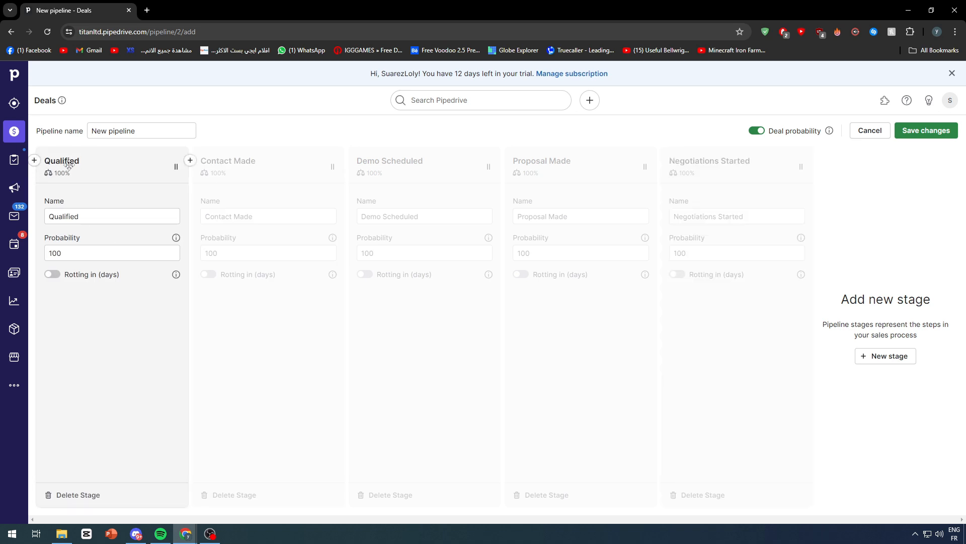
Rename the first stage, Qualified, as "Deal Admition" and leave its rotting option off
click(77, 211)
double_click(78, 216)
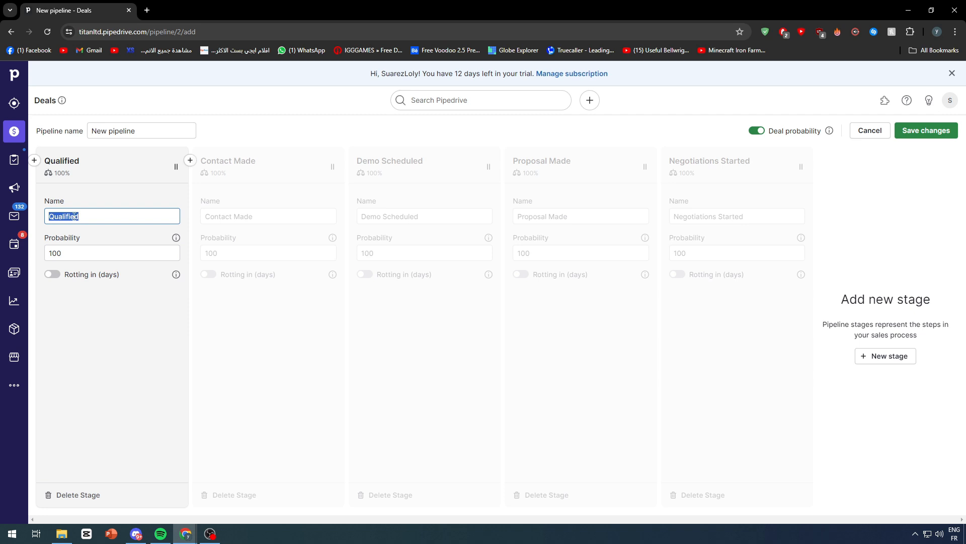
text(Deal C)
key(BackSpace)
text(Proprosal)
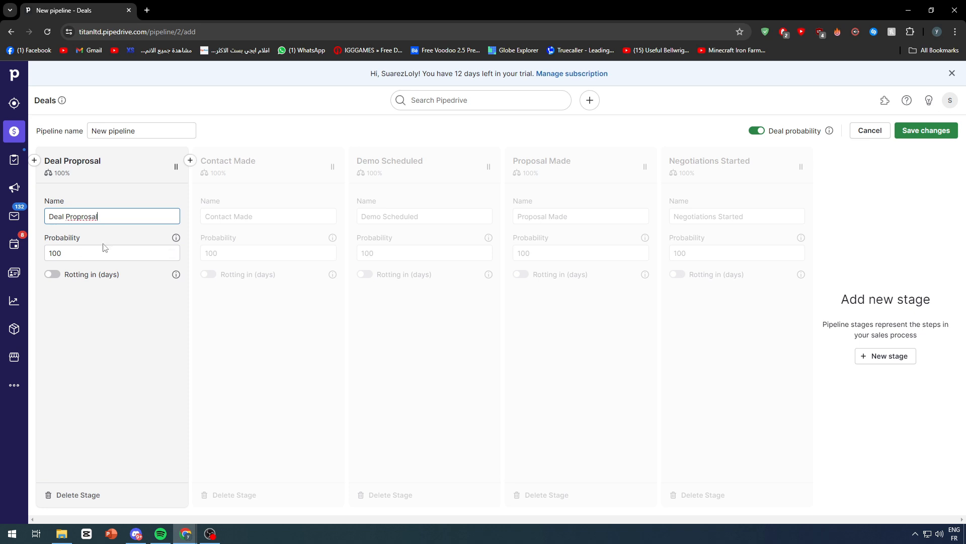
text( on)
key(BackSpace)
key(BackSpace)
key(BackSpace)
key(BackSpace)
key(BackSpace)
key(BackSpace)
key(BackSpace)
key(BackSpace)
key(BackSpace)
text(Admition)
click(91, 311)
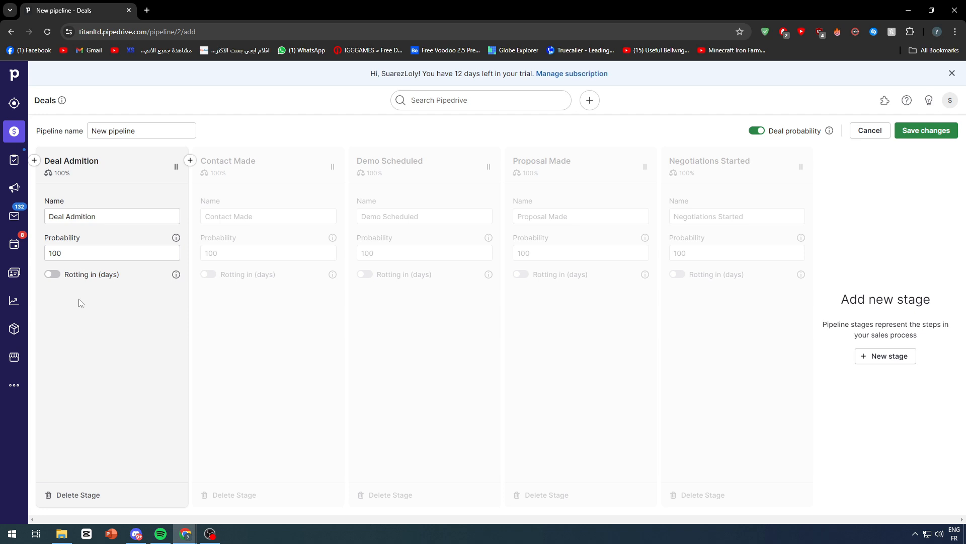
click(53, 274)
click(52, 275)
Rename the Contact Made stage as "Deal Proposal"
click(237, 177)
triple_click(259, 216)
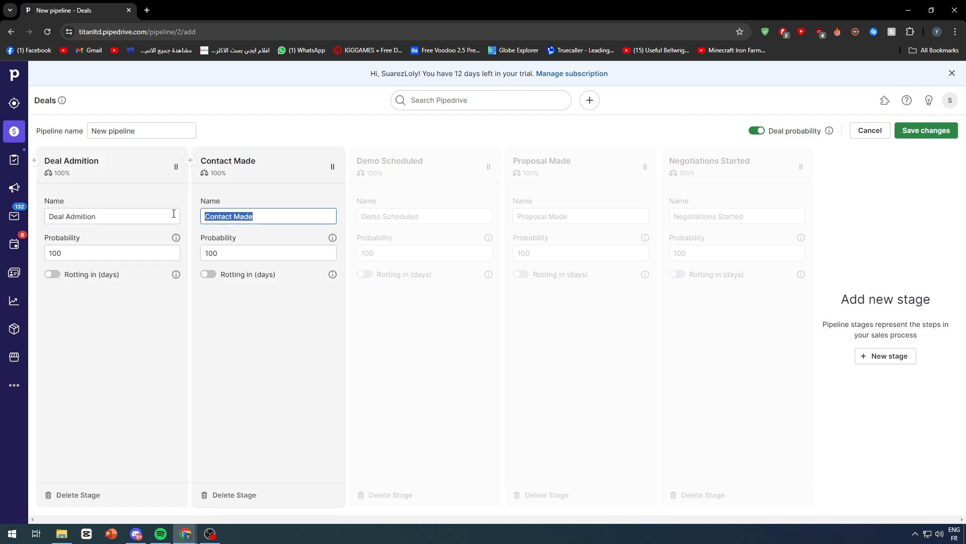
text(Deal)
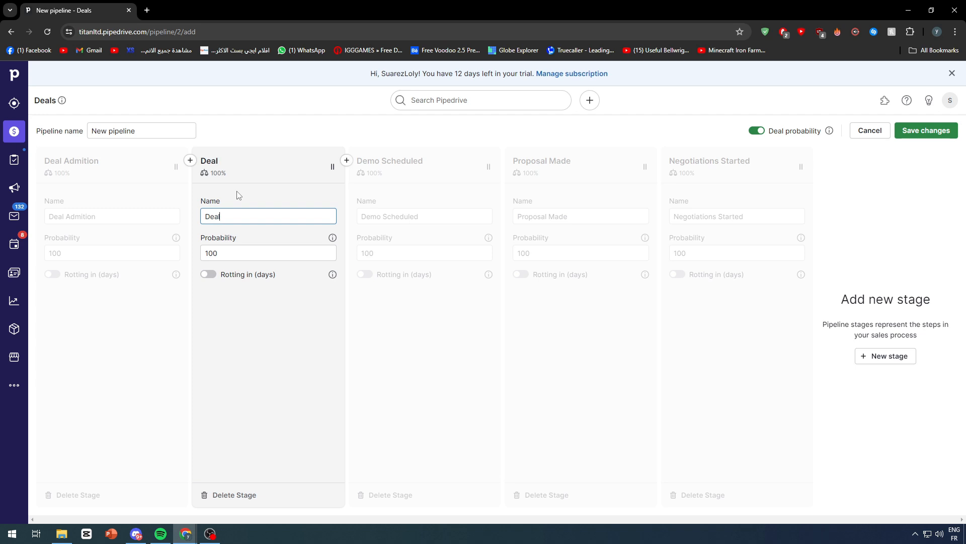
text( Proposal)
Rename the Demo Scheduled stage as "Call schedueled"
click(439, 218)
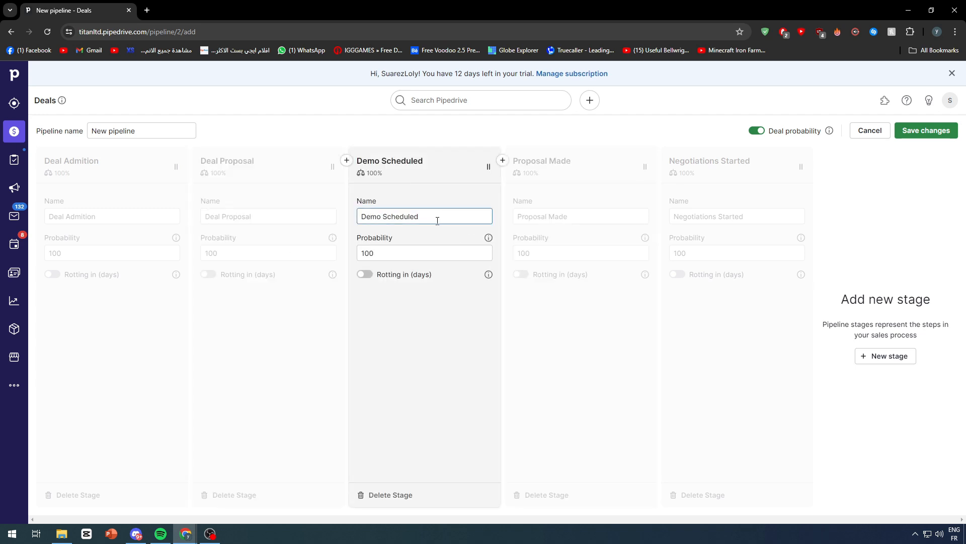
drag(437, 220, 350, 221)
text(Call )
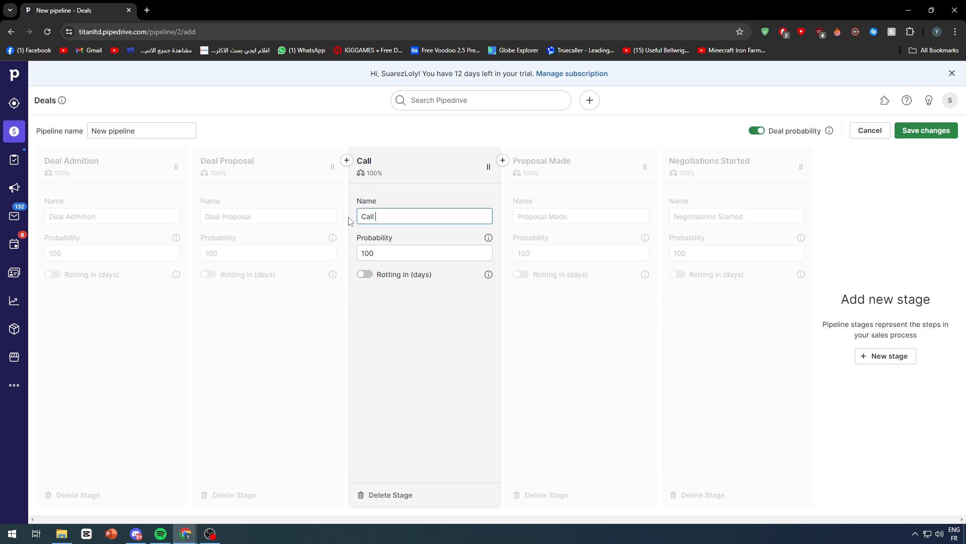
text(schedueled)
Rename the Proposal Made stage as "Negotiation Started"
triple_click(576, 217)
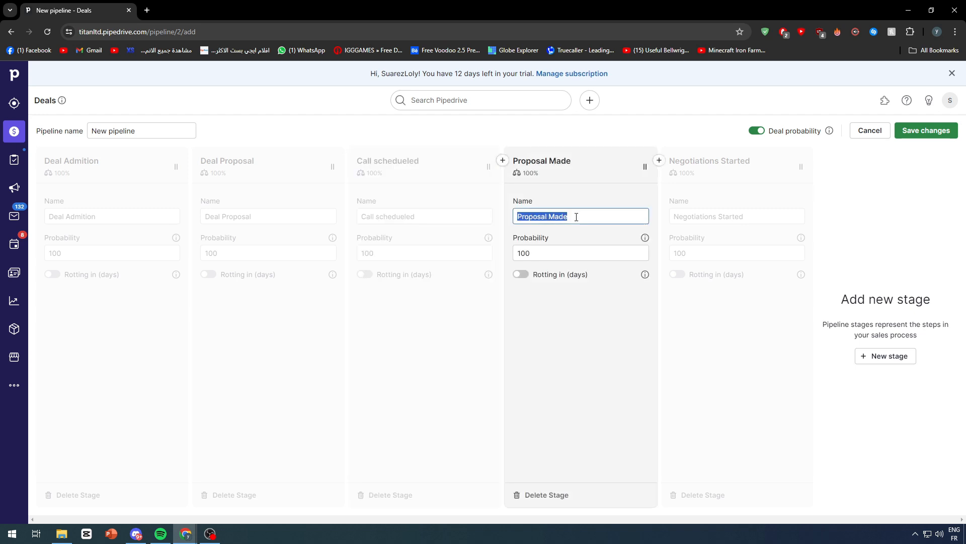
text(Negotiat)
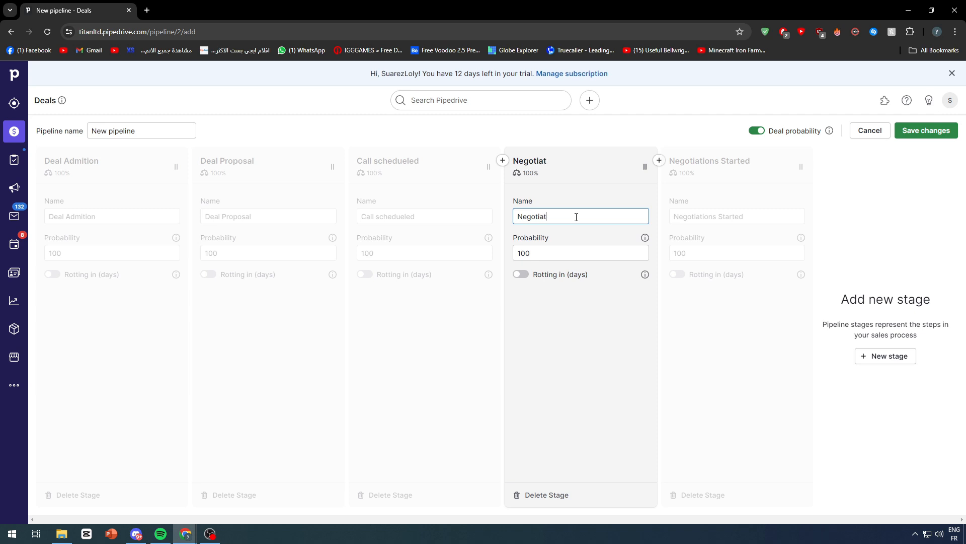
text(ion Started)
Rename the last stage, Negotiations Started, as "Production Started"
click(700, 216)
key(ctrl+a)
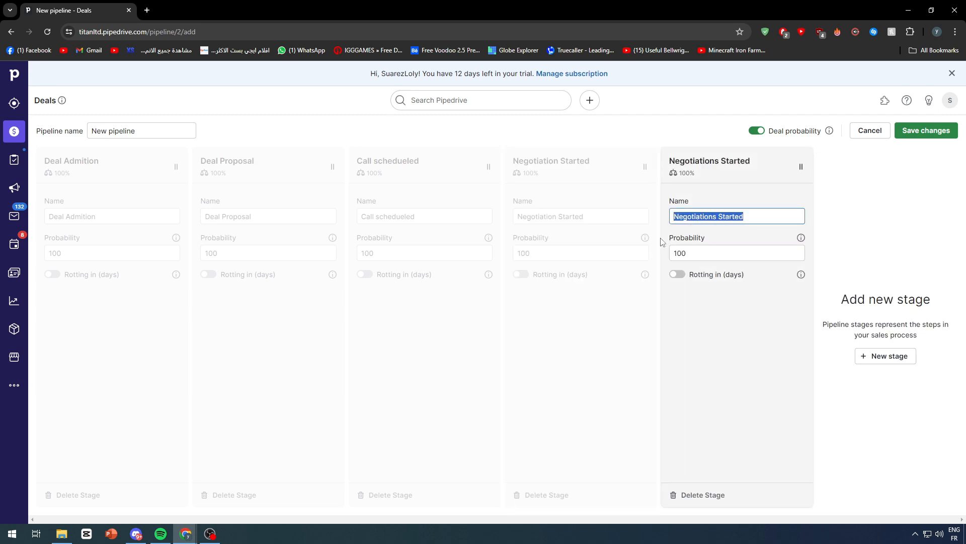
text(Production )
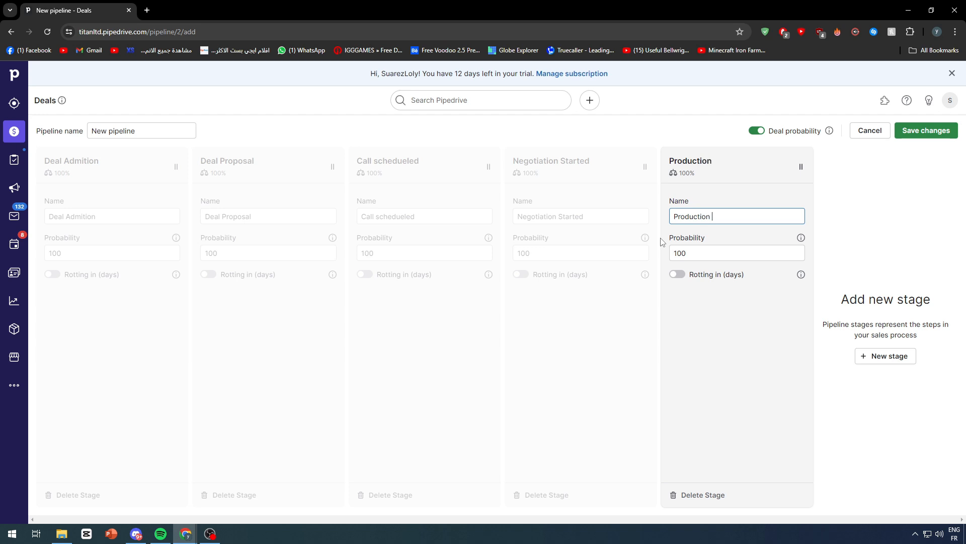
text(Started)
Add a sixth stage at the end of the pipeline and name it "Delivered"
click(860, 361)
click(782, 216)
key(ctrl+a)
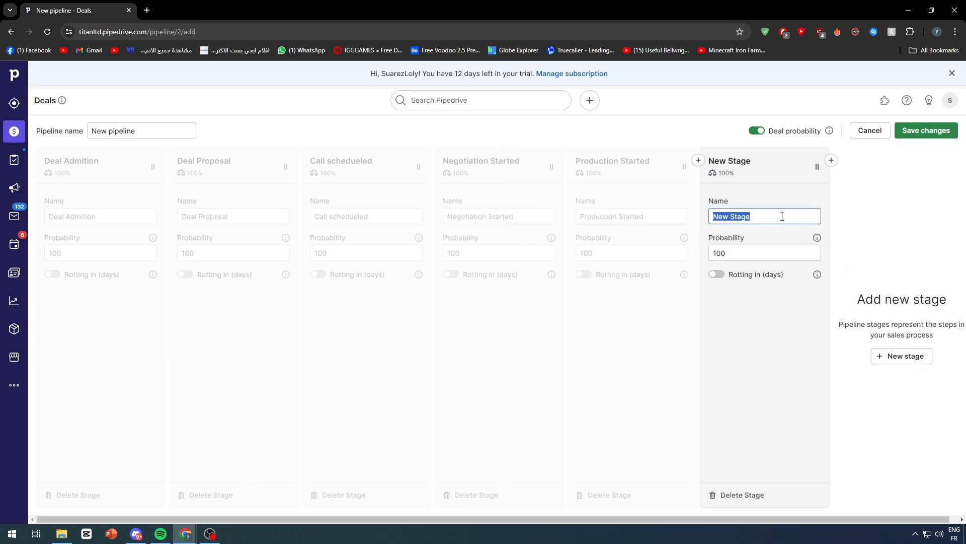
text(Delivered)
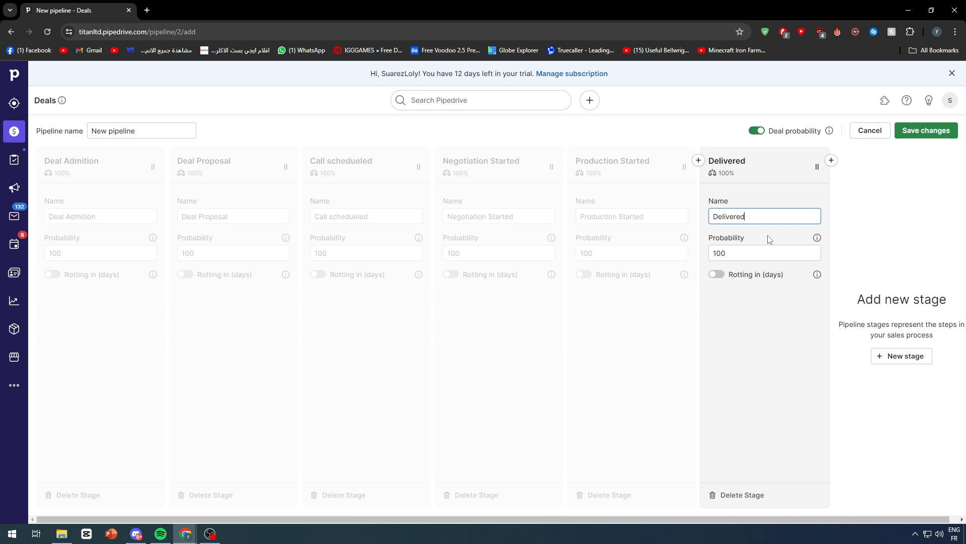
click(743, 289)
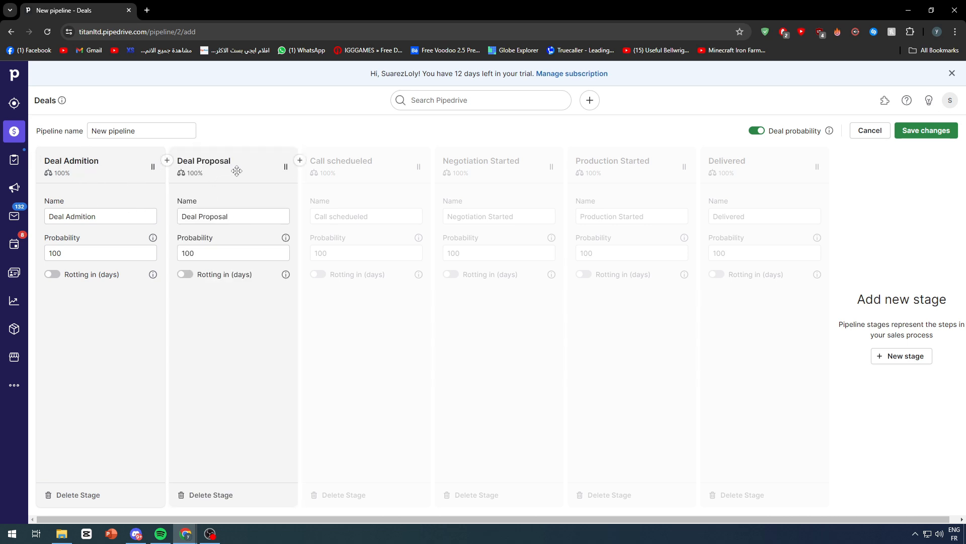
drag(236, 216, 165, 219)
click(206, 325)
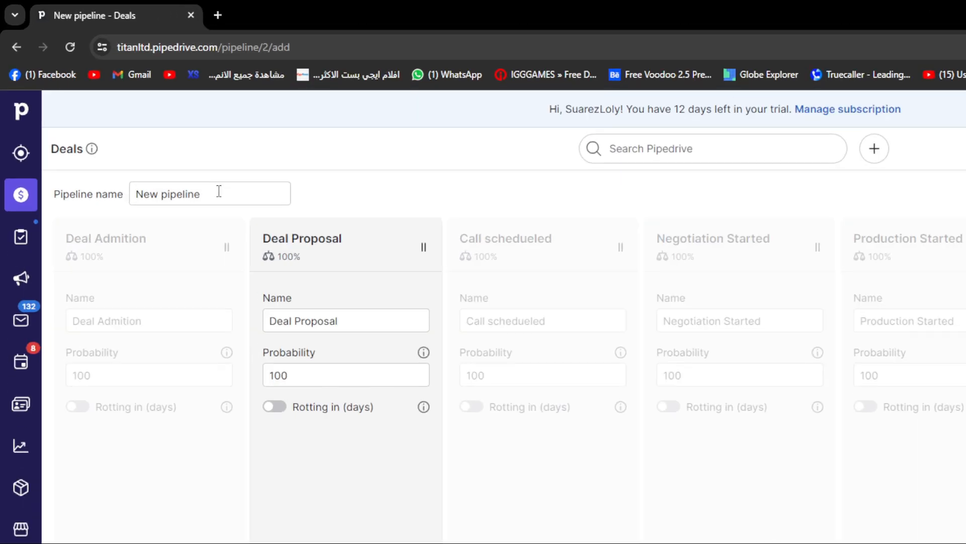
Name the pipeline "Tutorial Pipleline" and save it
drag(148, 129, 61, 135)
text(TY)
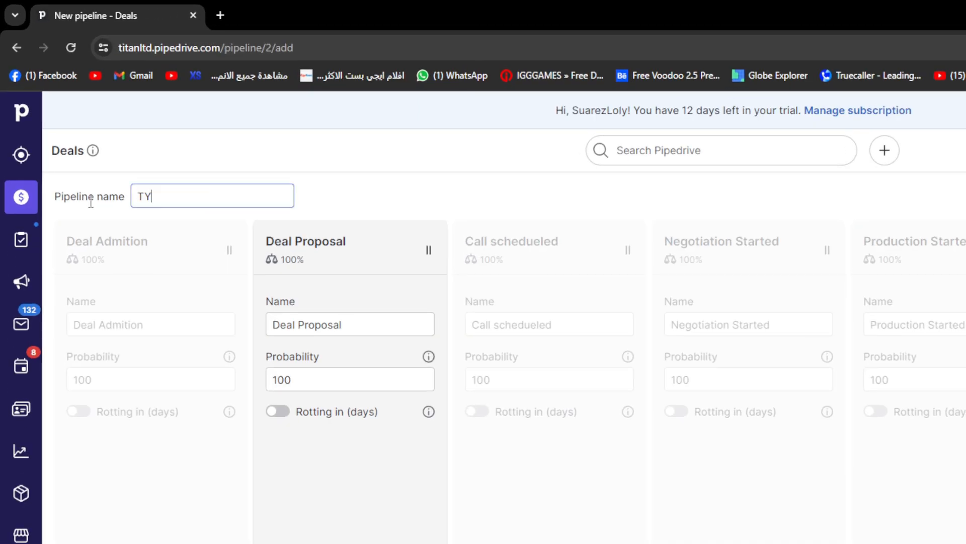
text(utorial Pipleline)
click(435, 206)
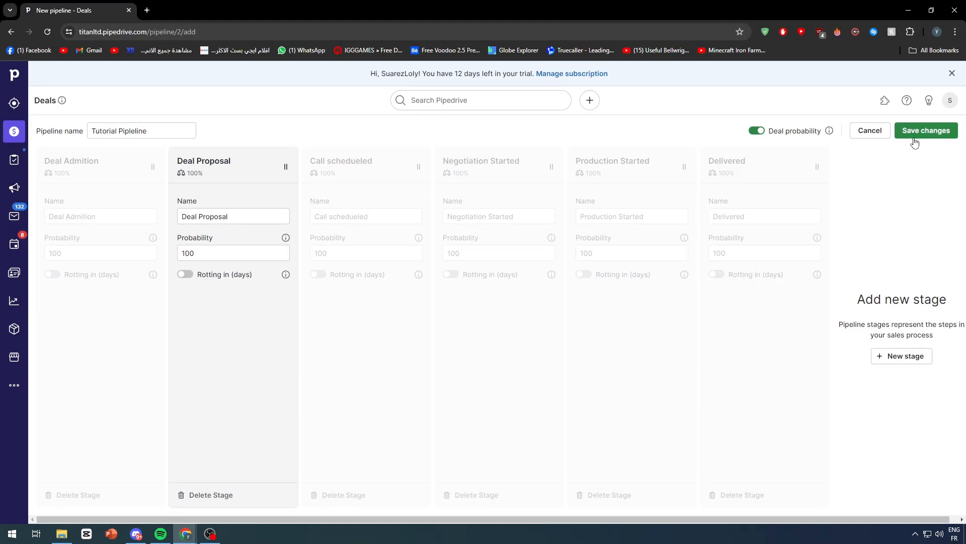
click(939, 134)
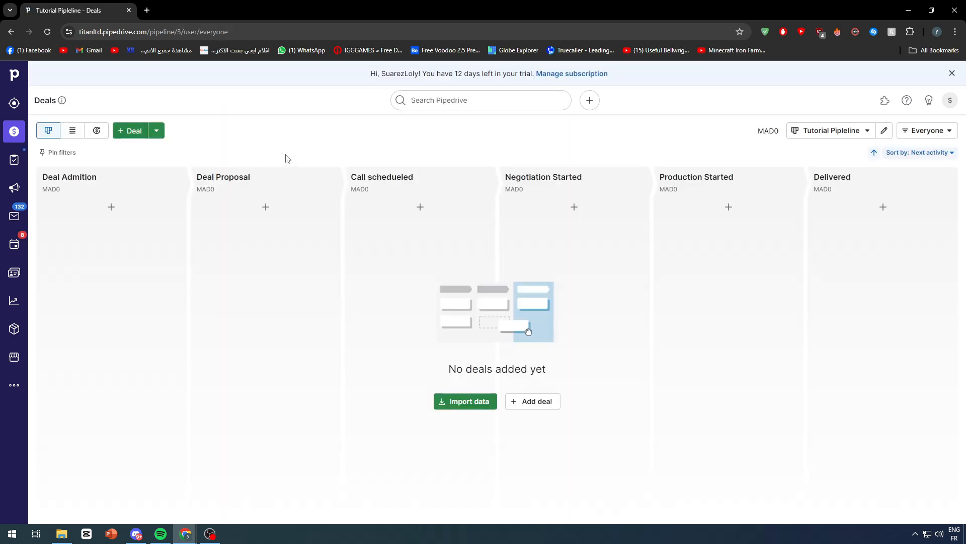
Look at the list of pipelines that the deals board can switch between
click(816, 132)
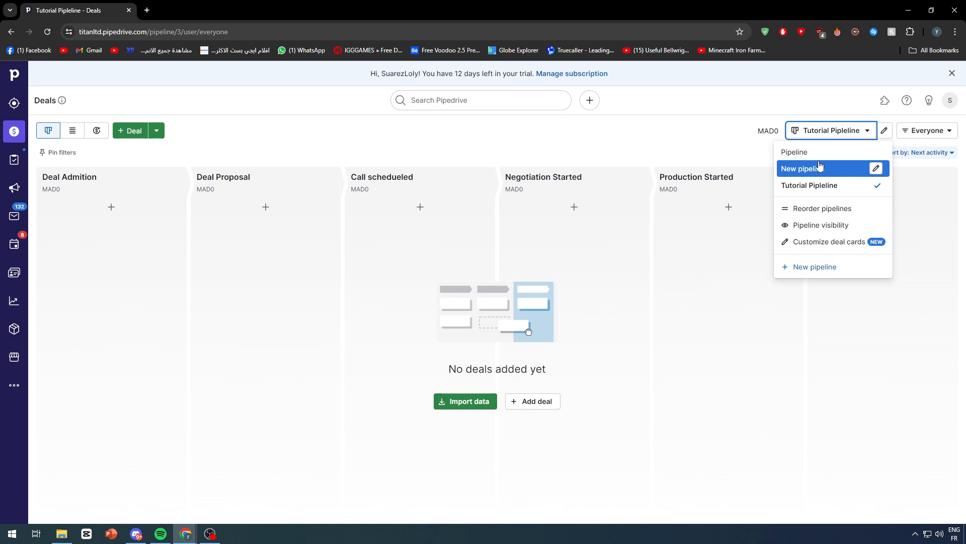
click(487, 153)
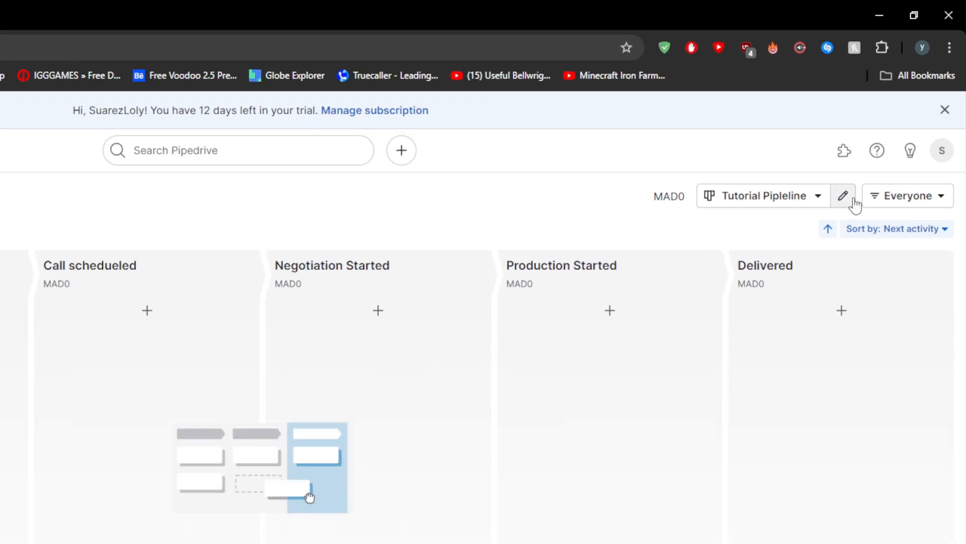
Edit the Tutorial Pipleline to turn off deal probability and save the changes
click(853, 200)
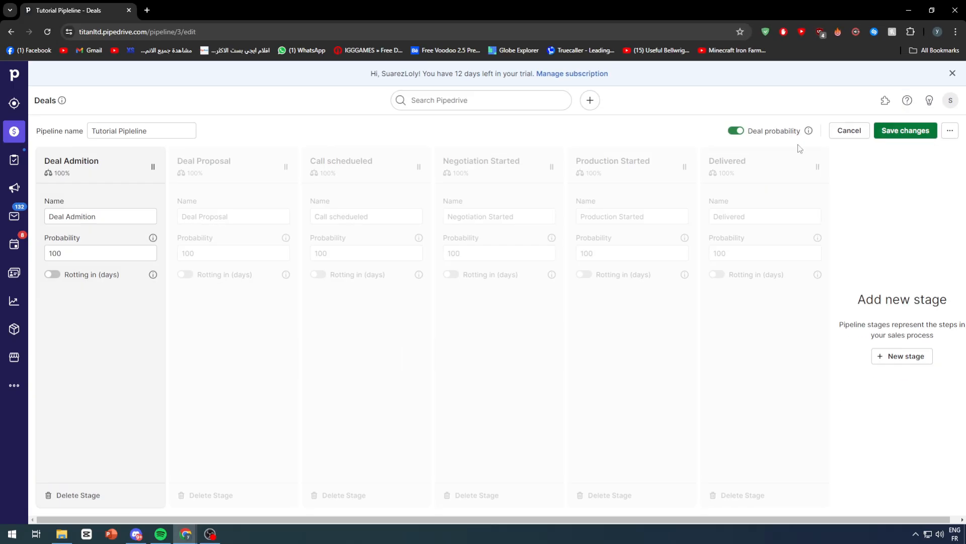
click(736, 130)
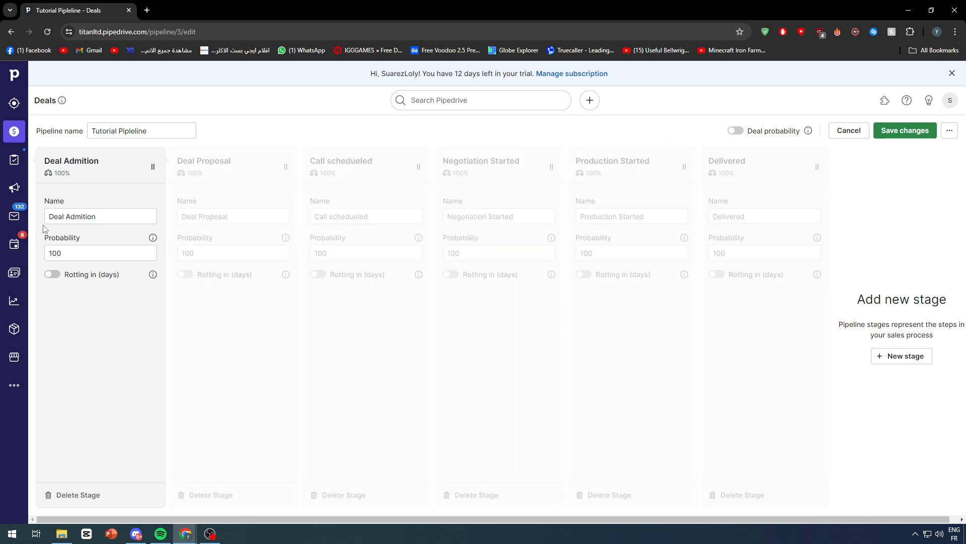
click(905, 130)
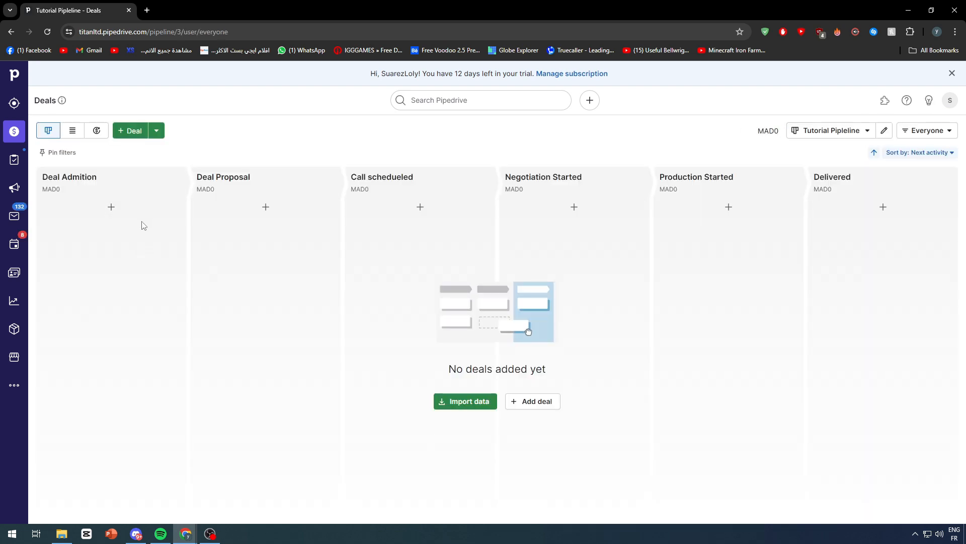
Reopen the Tutorial Pipleline for editing and delete its Delivered stage
click(890, 129)
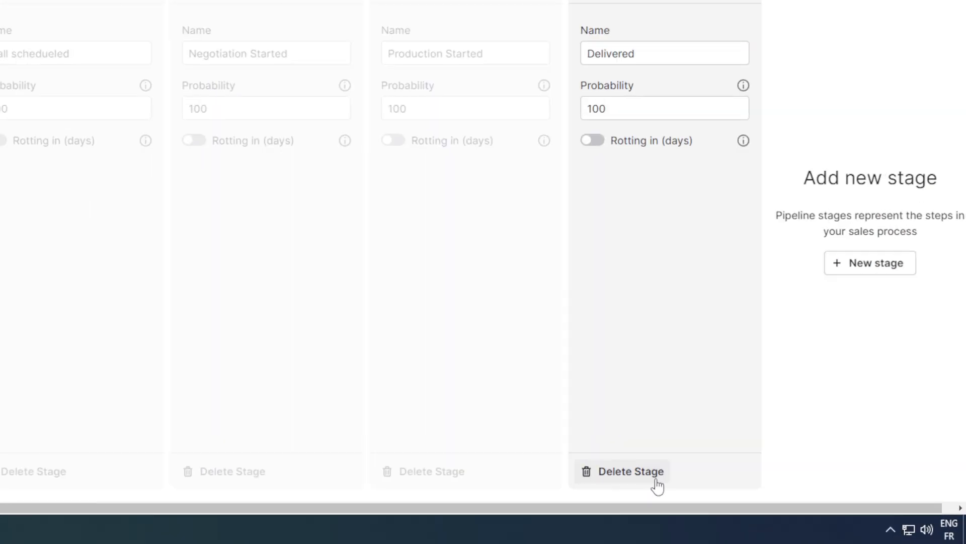
click(759, 503)
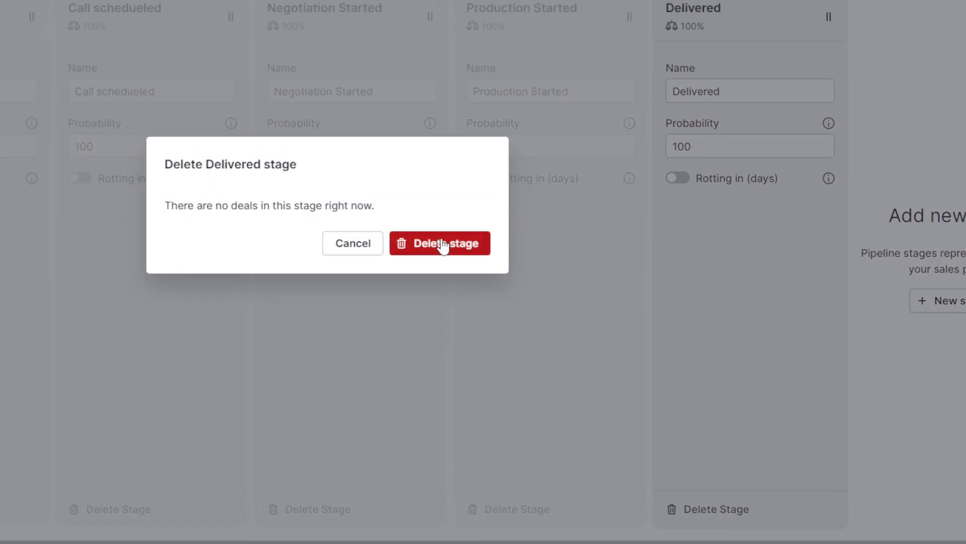
click(443, 246)
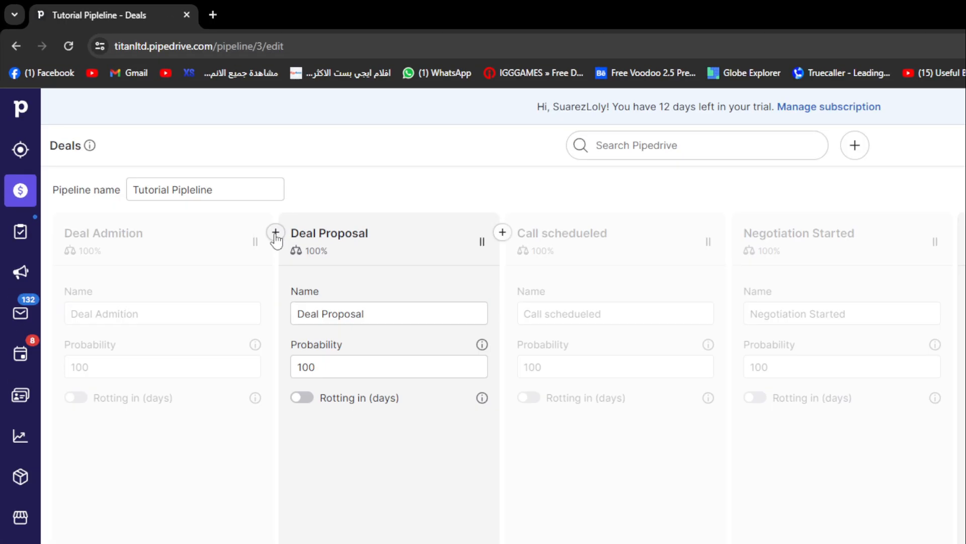
Insert a new stage between Deal Admition and Deal Proposal and delete it again
click(190, 161)
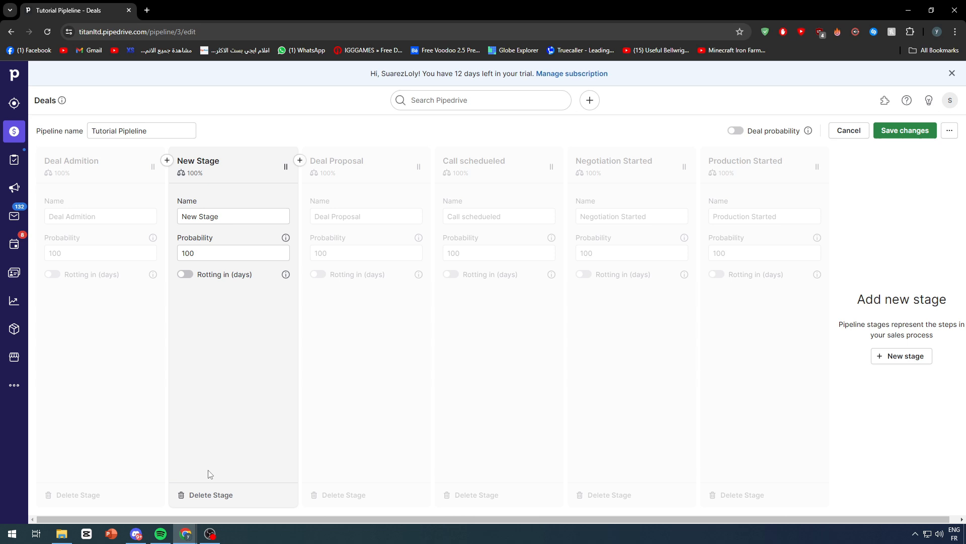
click(209, 495)
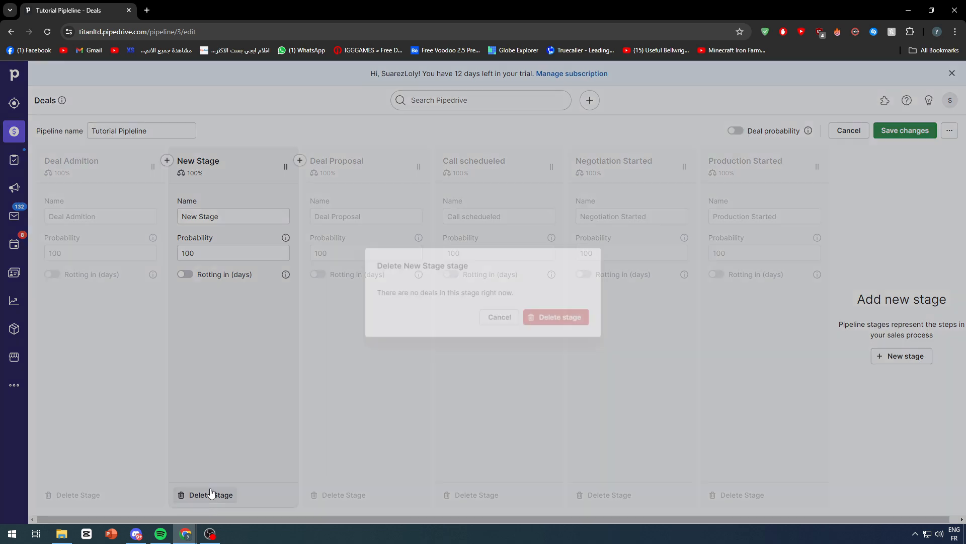
click(564, 319)
Save the pipeline changes and start a new deal in the Deal Admition stage
click(876, 131)
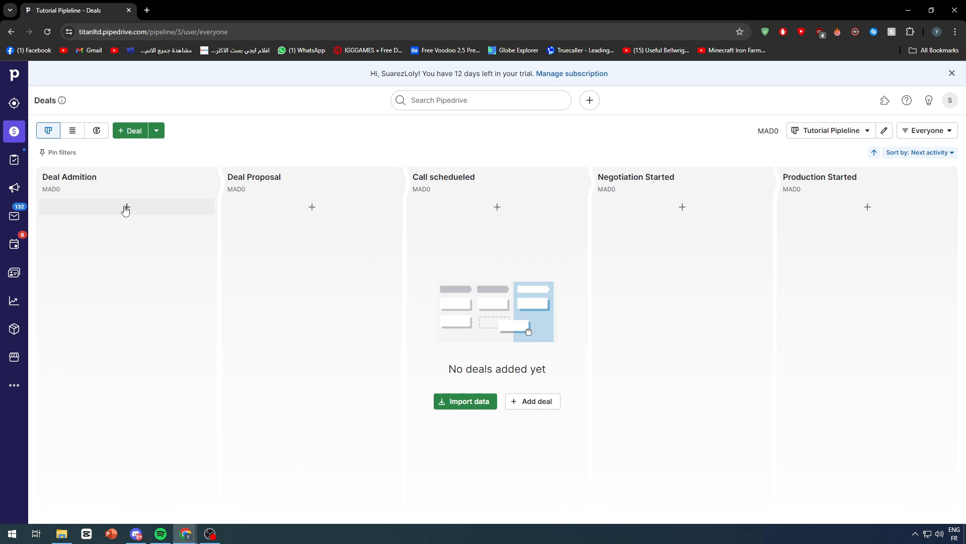
click(126, 207)
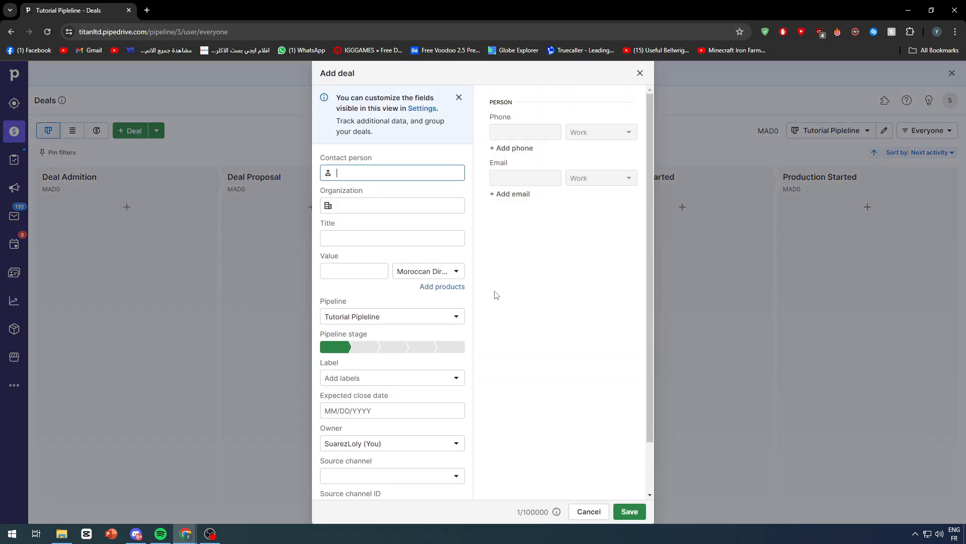
Enter the contact person's name for the deal and add it as a new contact
click(367, 160)
click(373, 171)
text(Suarez Manager)
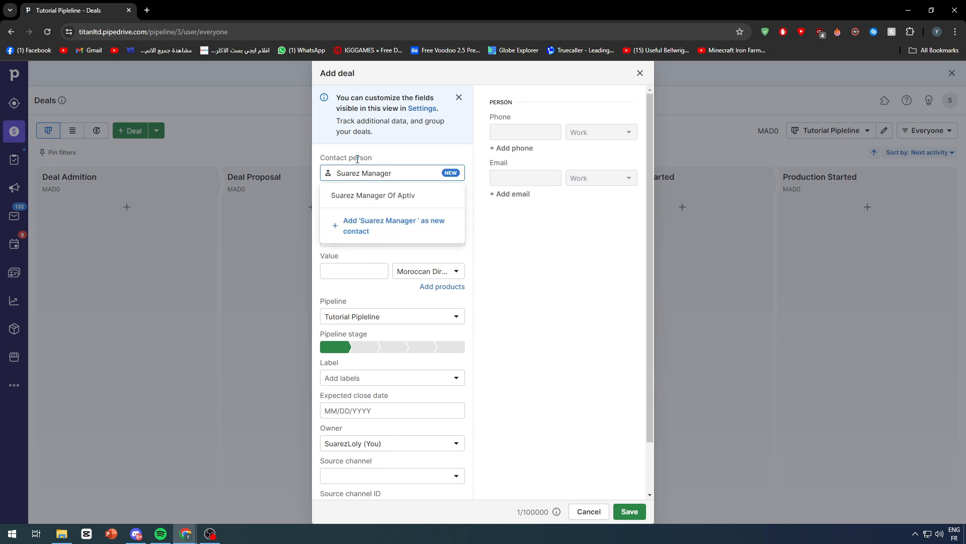
text( Tesla)
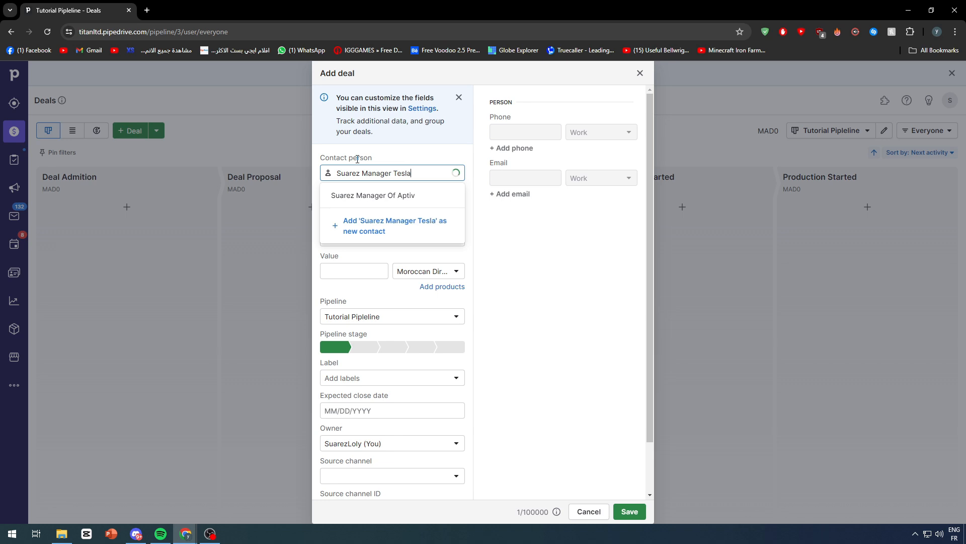
click(445, 227)
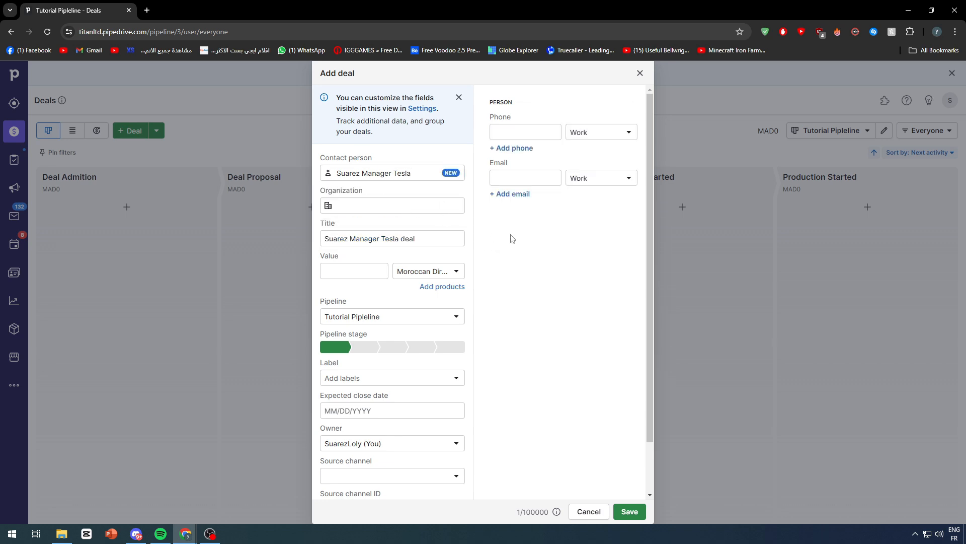
Set the deal's organization to Tesla and its value to 200000 in US Dollar
click(431, 209)
text(Tesla)
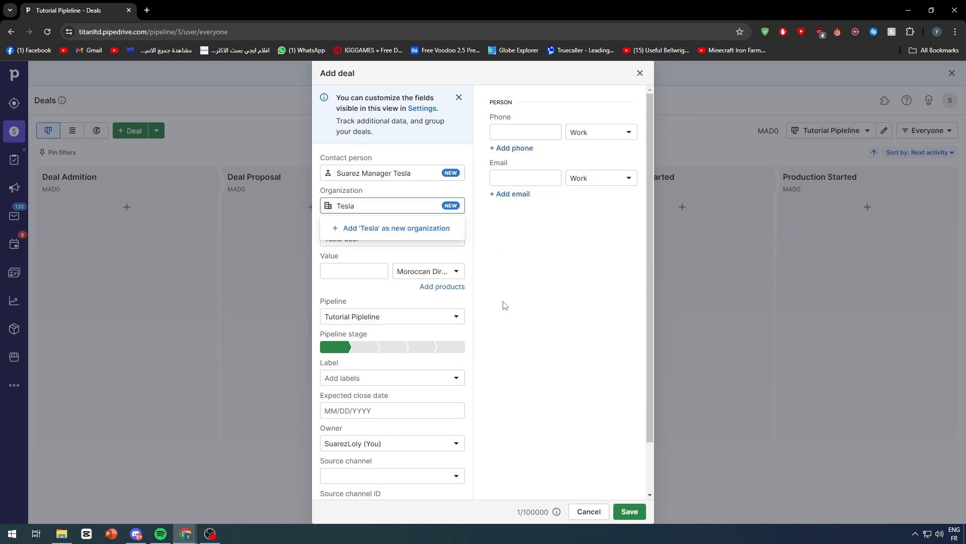
click(440, 271)
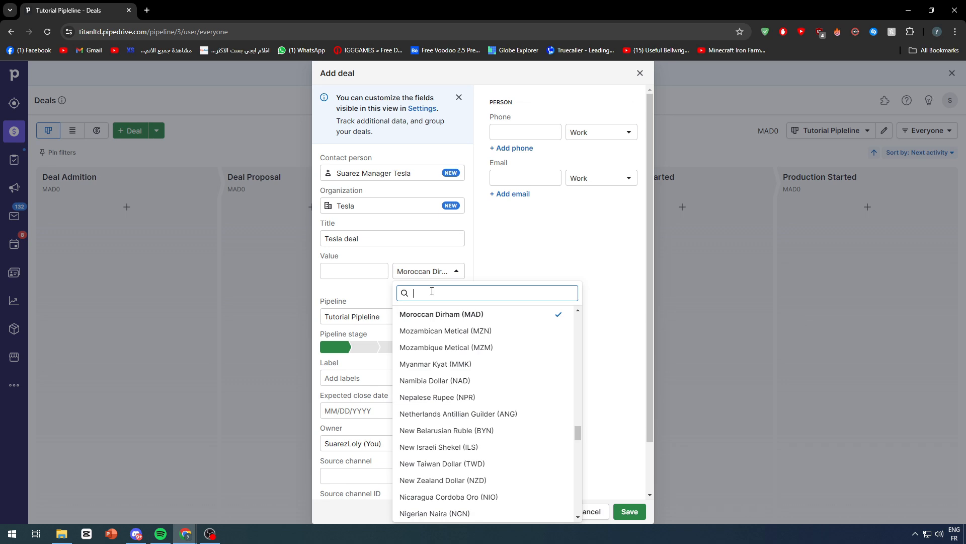
text(usd)
click(445, 316)
click(382, 277)
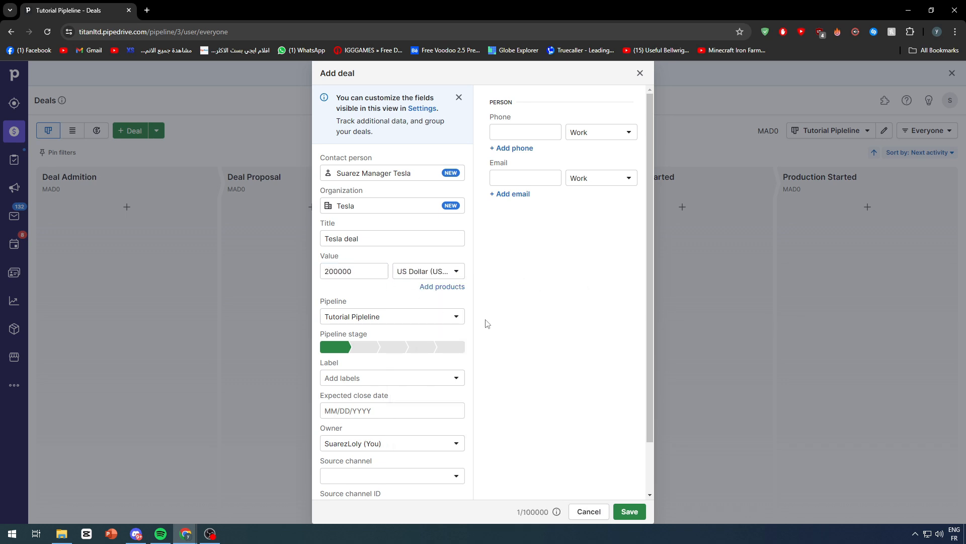
Label the deal DEAL FOR CAR ELEMENTS, fill in the contact's work phone number, and save the deal
click(416, 382)
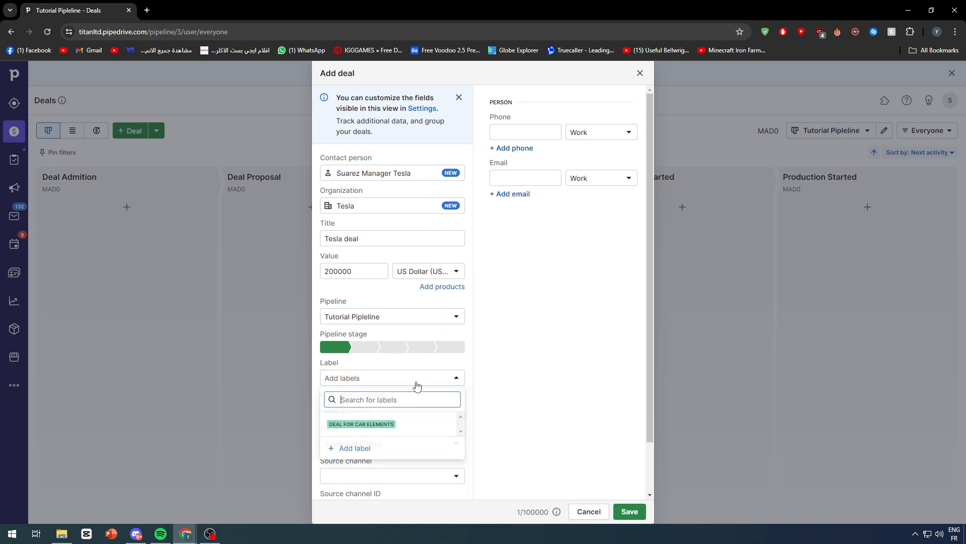
click(382, 428)
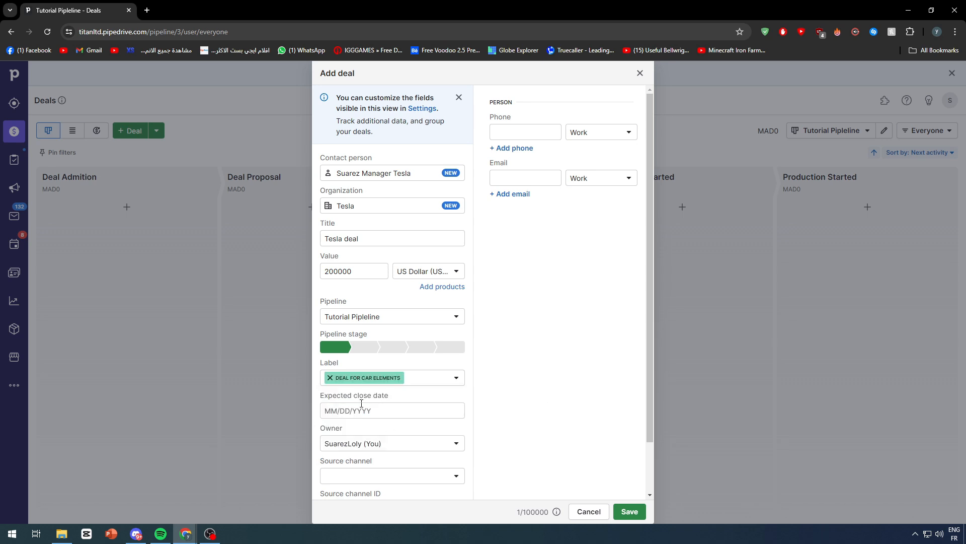
scroll(361, 402, down, 2)
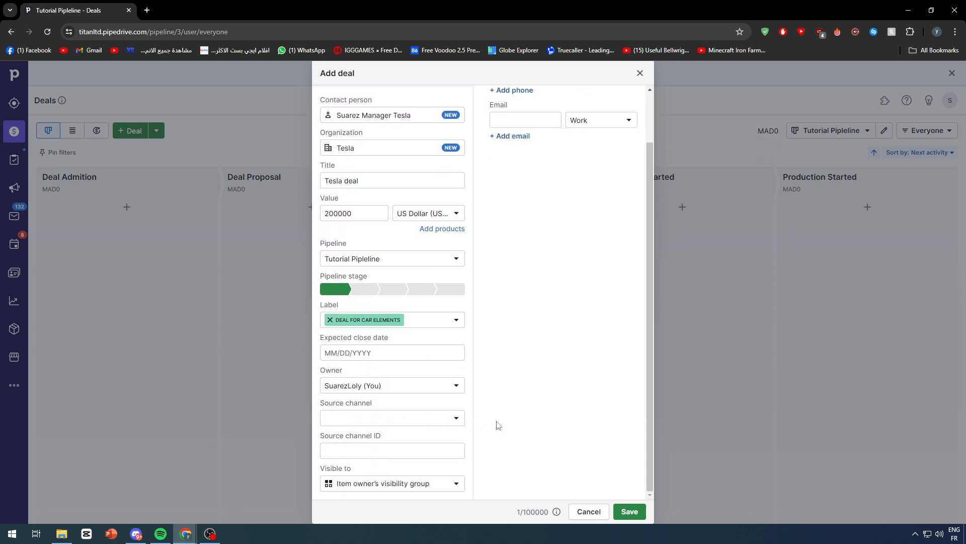
scroll(508, 424, up, 2)
click(532, 135)
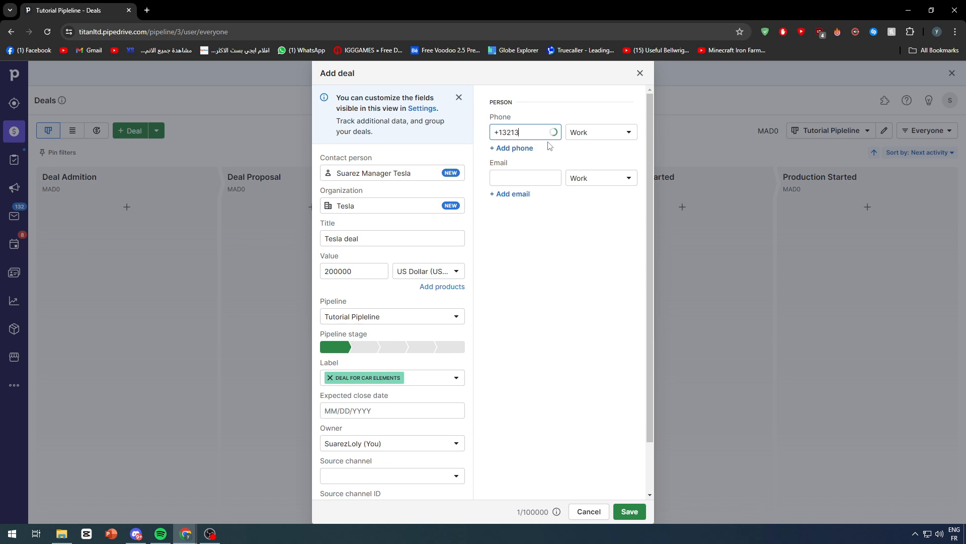
click(593, 214)
click(628, 511)
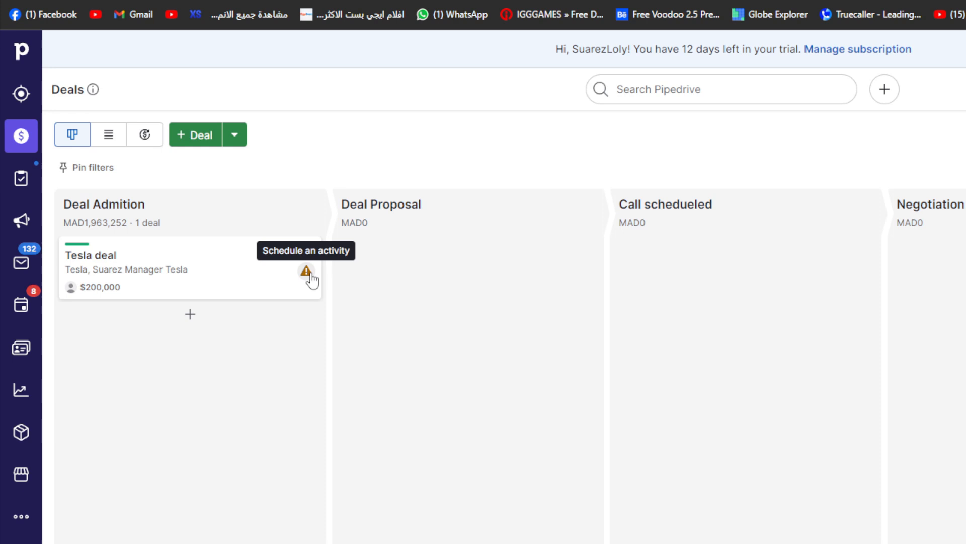
Start scheduling an activity for the Tesla deal in the Deal Admition stage
click(207, 225)
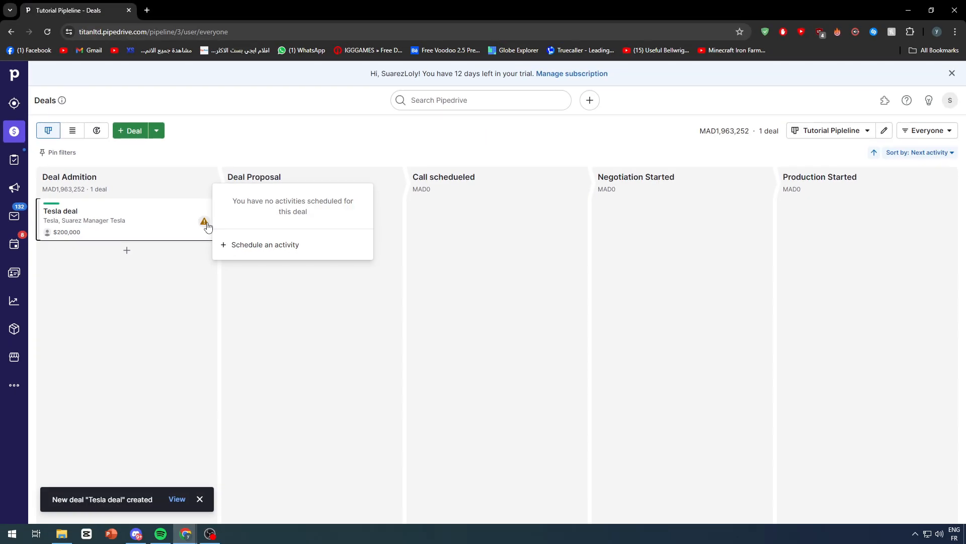
right_click(368, 292)
key(Escape)
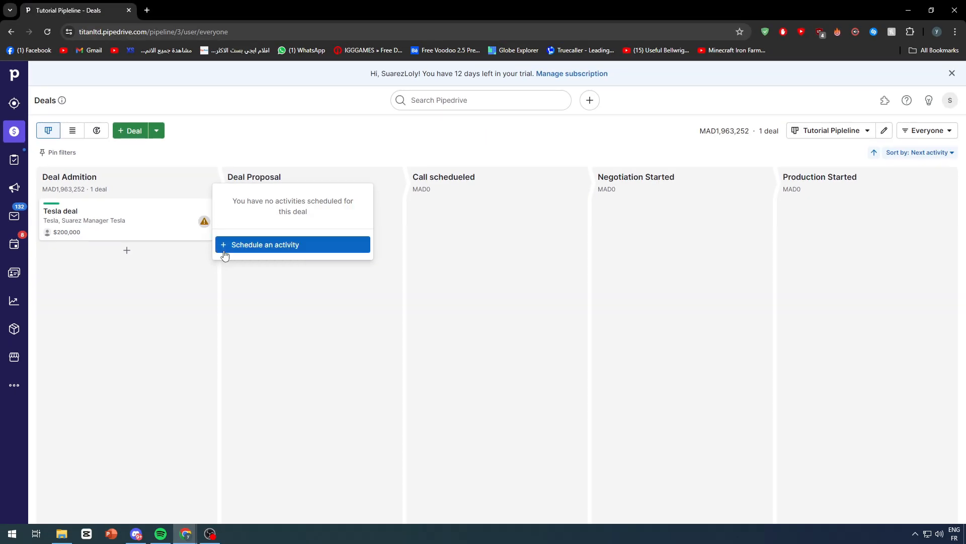
click(335, 314)
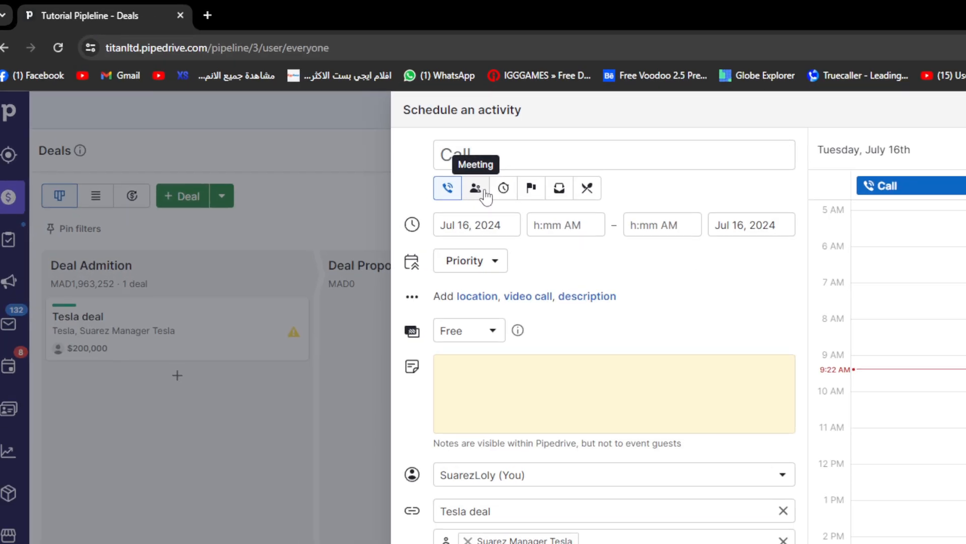
Set the activity type to Meeting and title it "Meeting with administration"
click(490, 190)
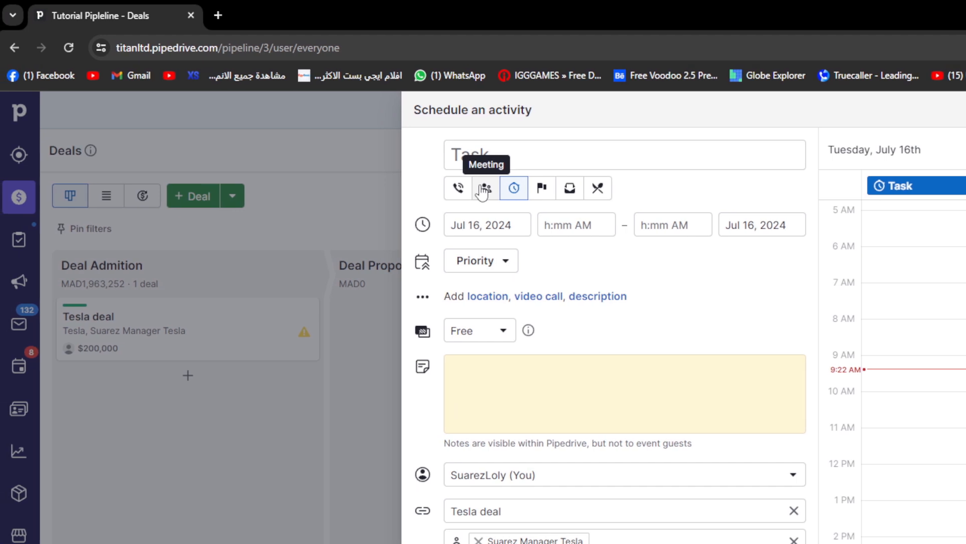
click(460, 188)
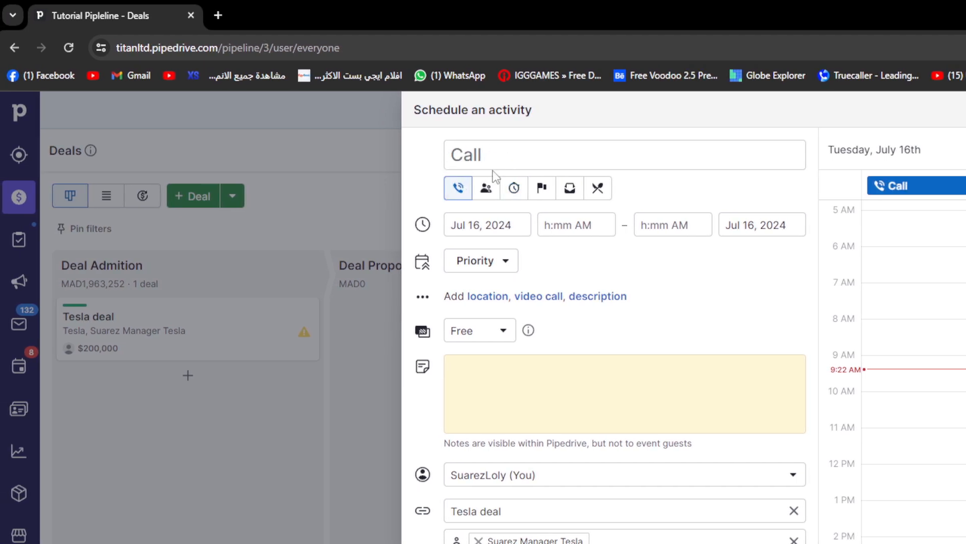
click(486, 189)
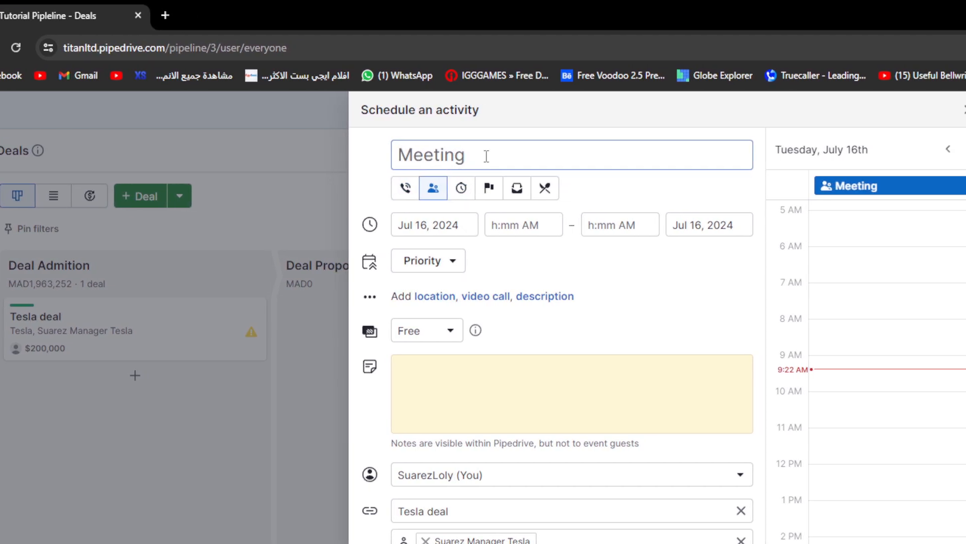
text(ME)
key(BackSpace)
text(eeting with admin)
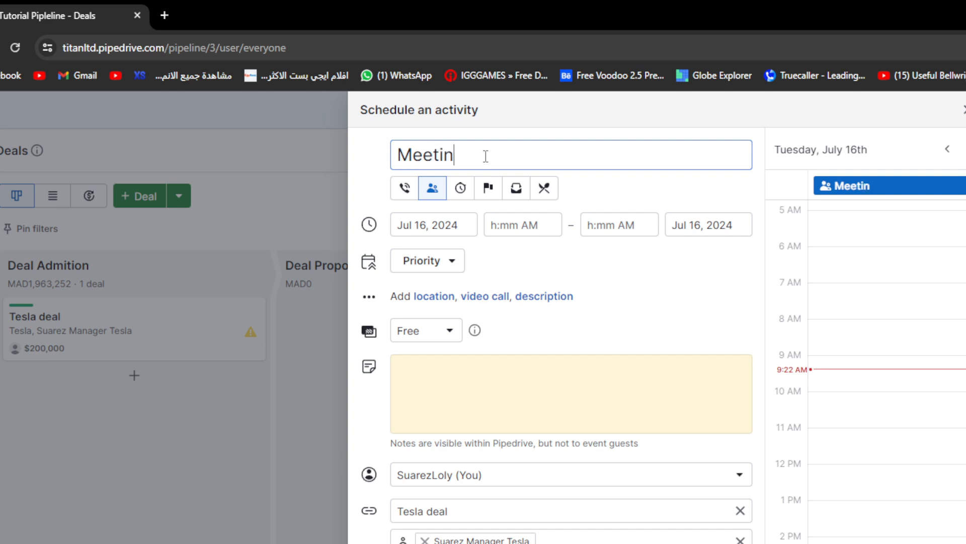
text(istration)
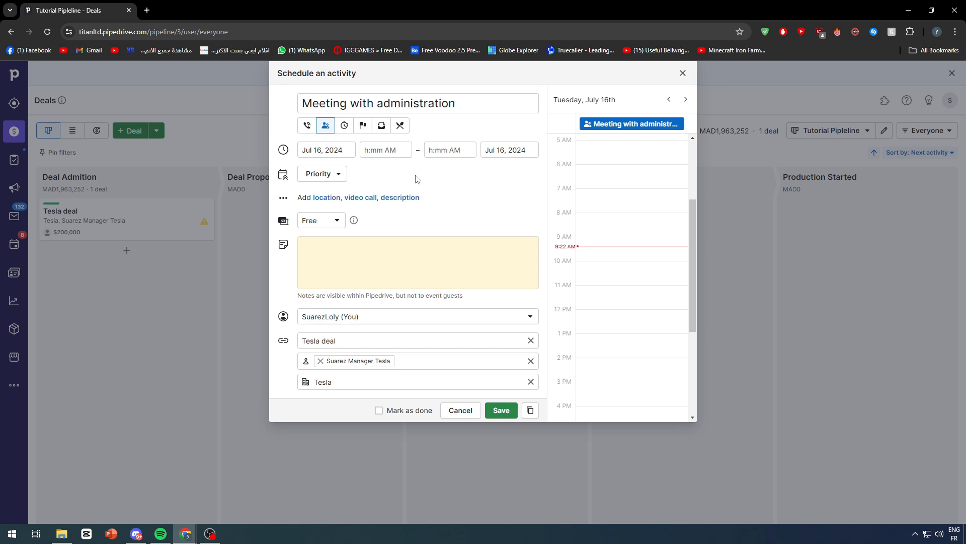
Give the meeting Medium priority, Free availability and the date Jul 19, 2024, and save it
click(332, 176)
click(313, 224)
click(313, 222)
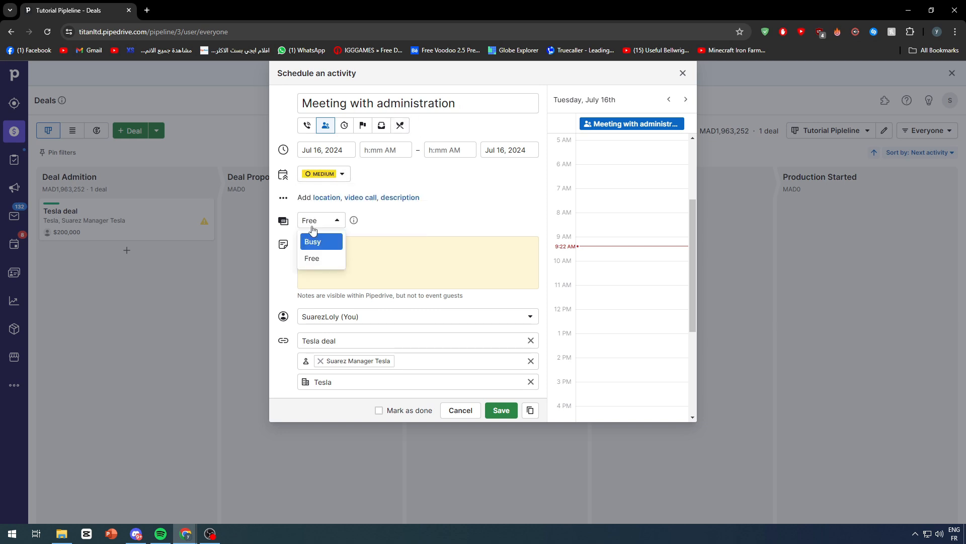
click(312, 256)
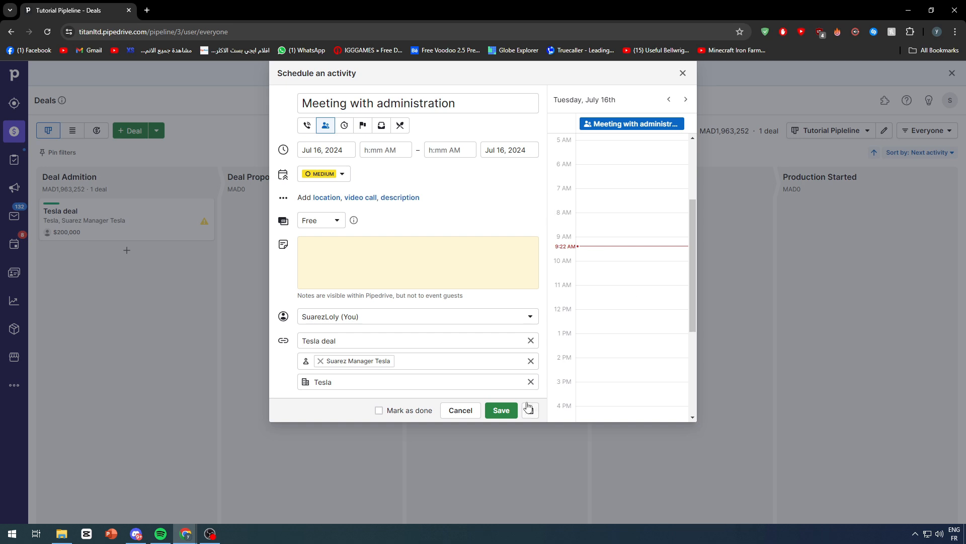
click(306, 154)
click(396, 251)
click(506, 408)
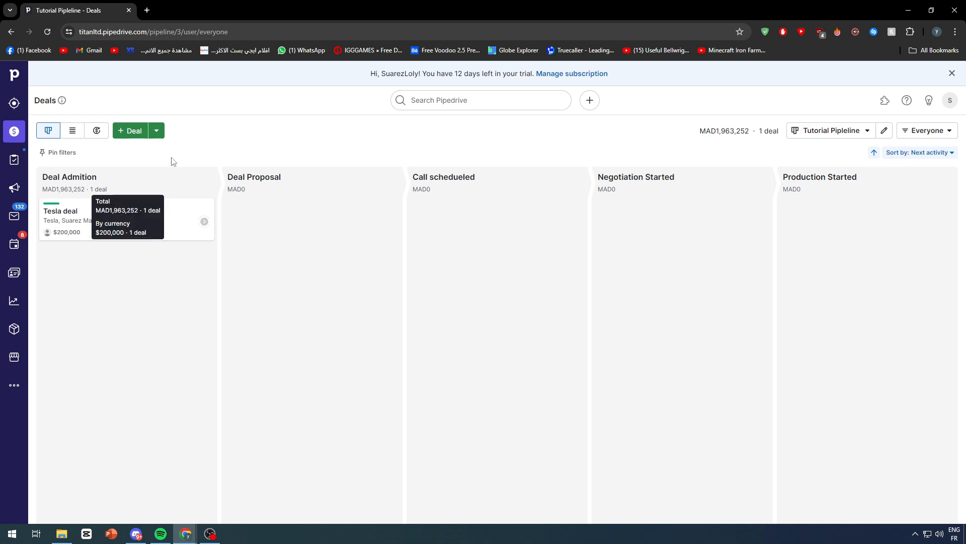
Check the activities scheduled for the Tesla deal and move the deal to the Deal Proposal stage
click(205, 222)
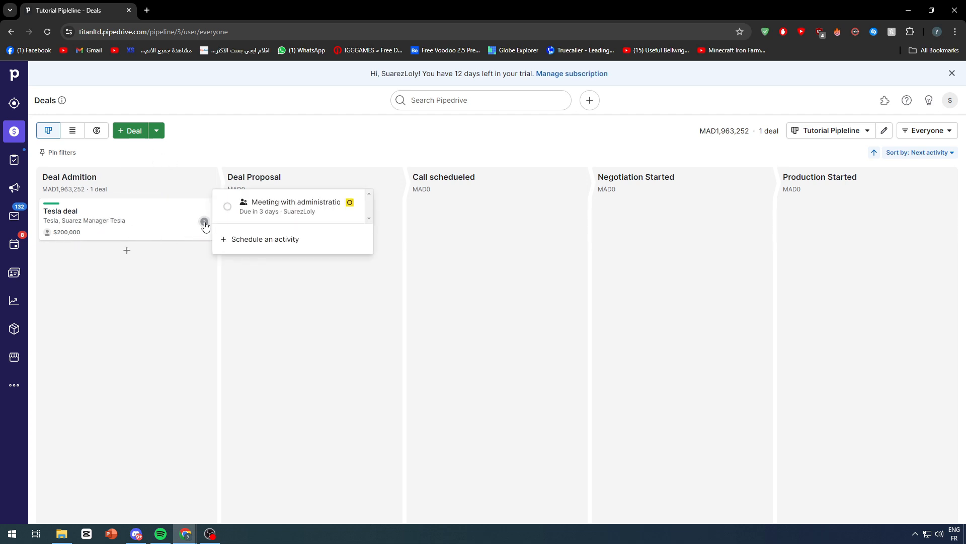
drag(142, 234, 346, 237)
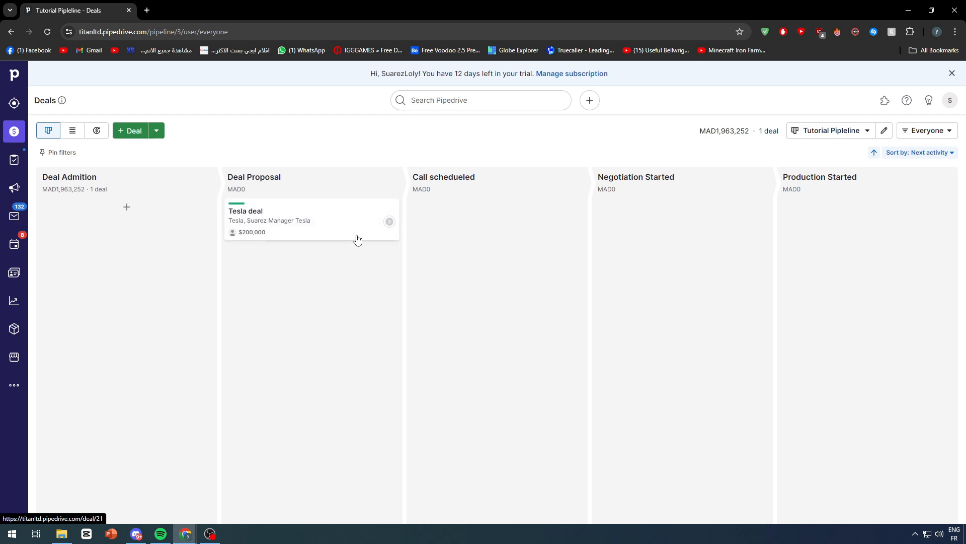
Review the details of the Tesla deal's "Meeting with administration" activity and close it without changes
click(390, 222)
click(453, 204)
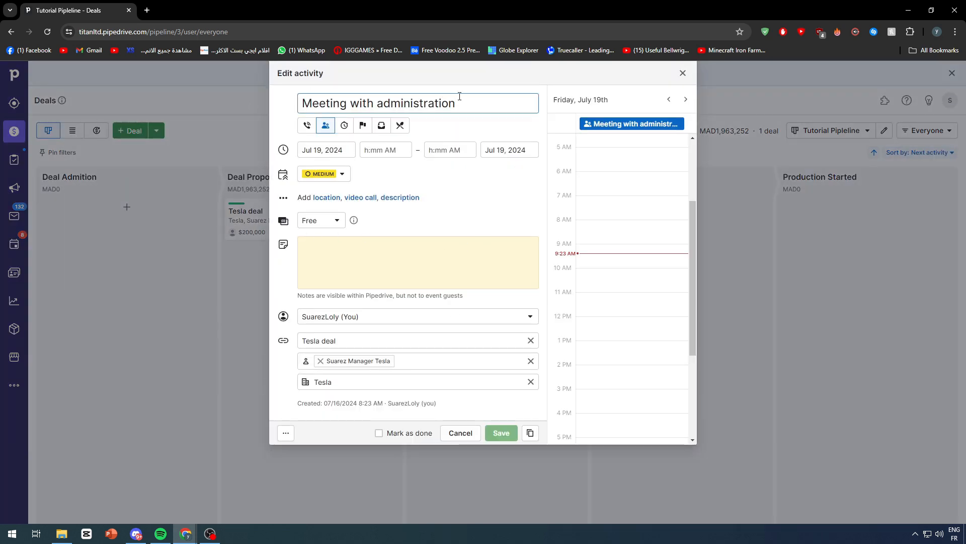
scroll(588, 195, up, 3)
click(293, 75)
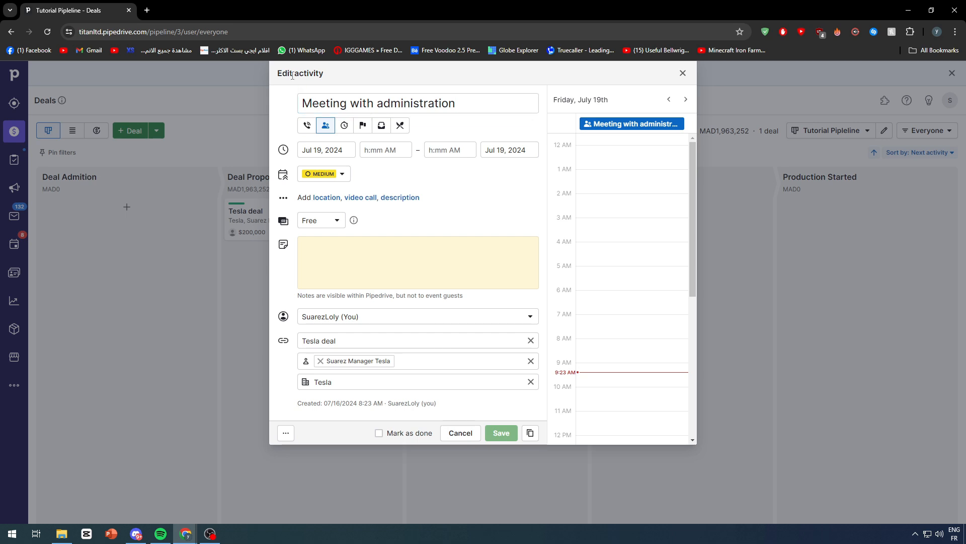
triple_click(292, 75)
click(683, 73)
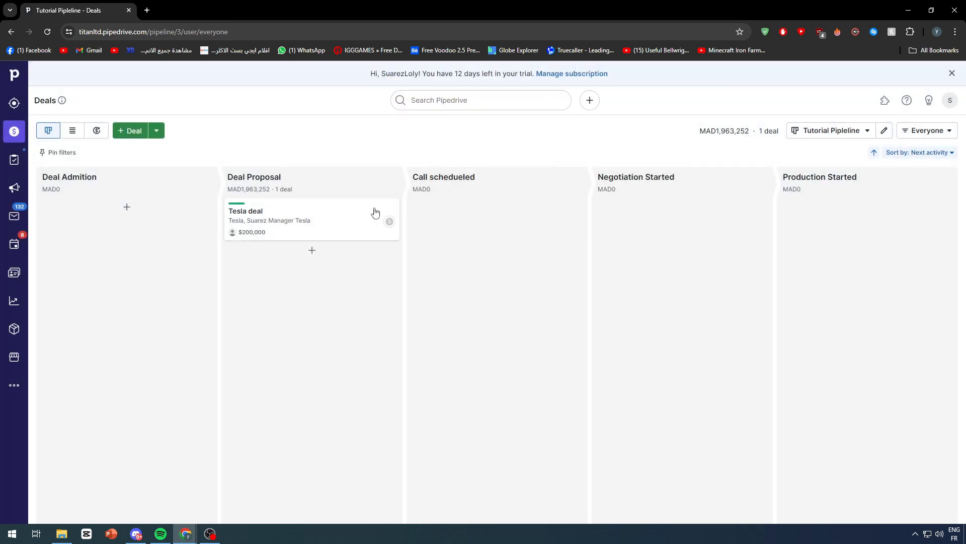
Move the Tesla deal to the Production Started stage and mark it as won
drag(373, 213, 805, 220)
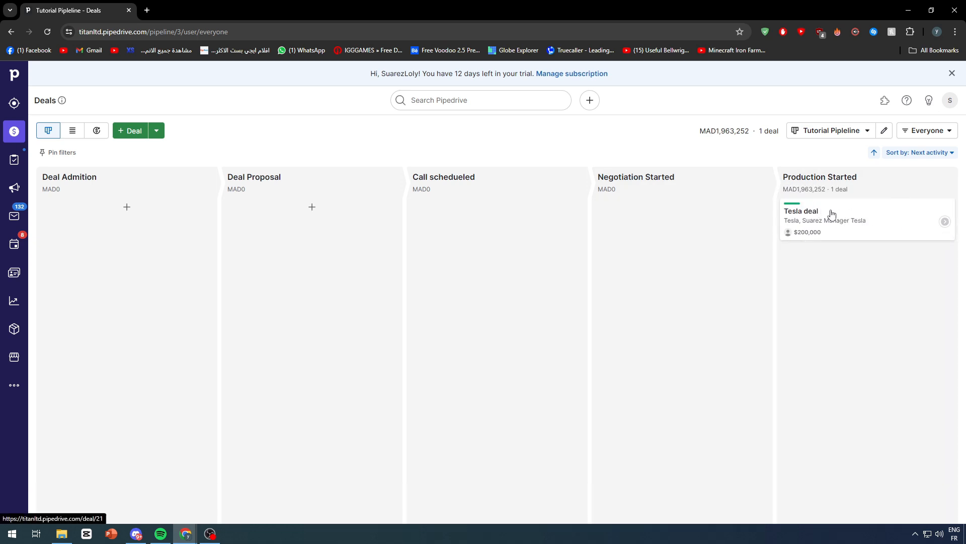
click(863, 210)
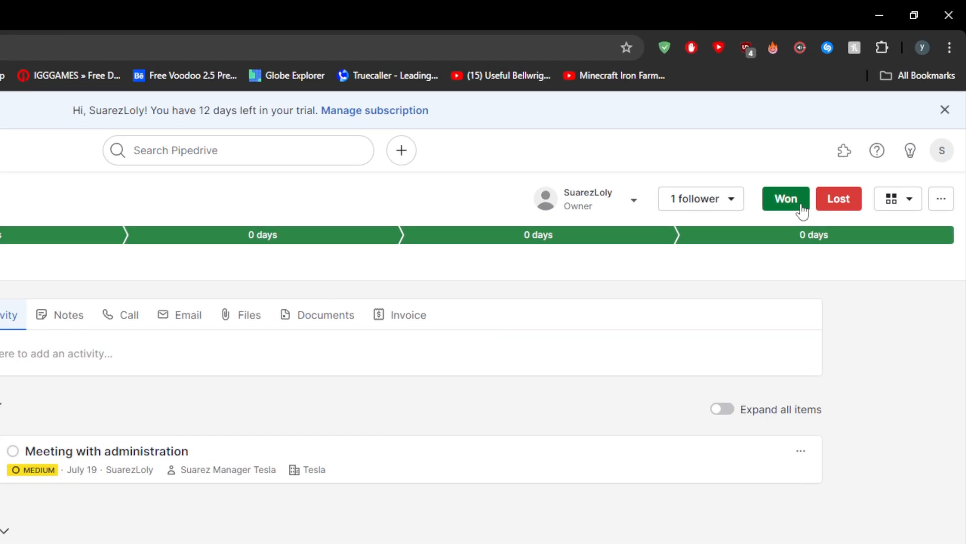
click(801, 207)
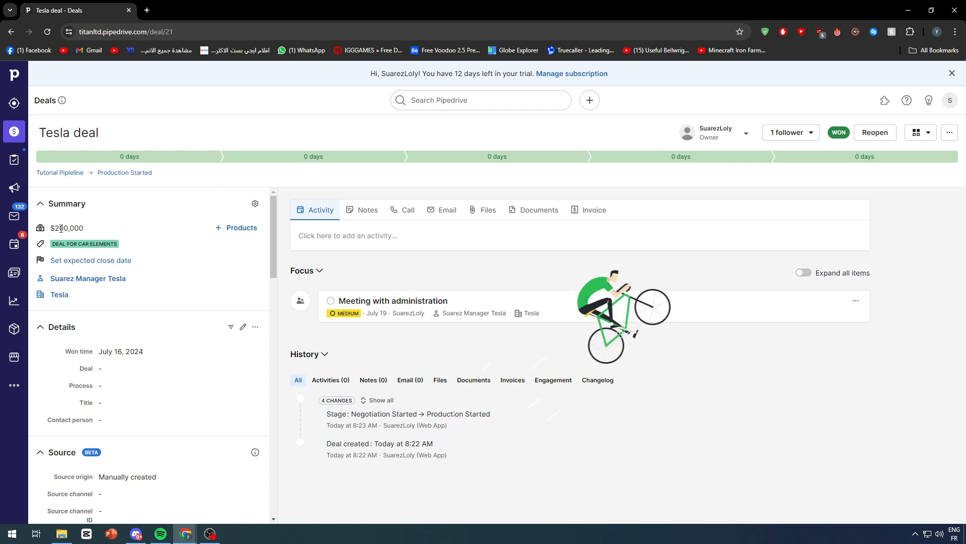
Look at the Insights dashboard with its deal performance and conversion reports
click(14, 273)
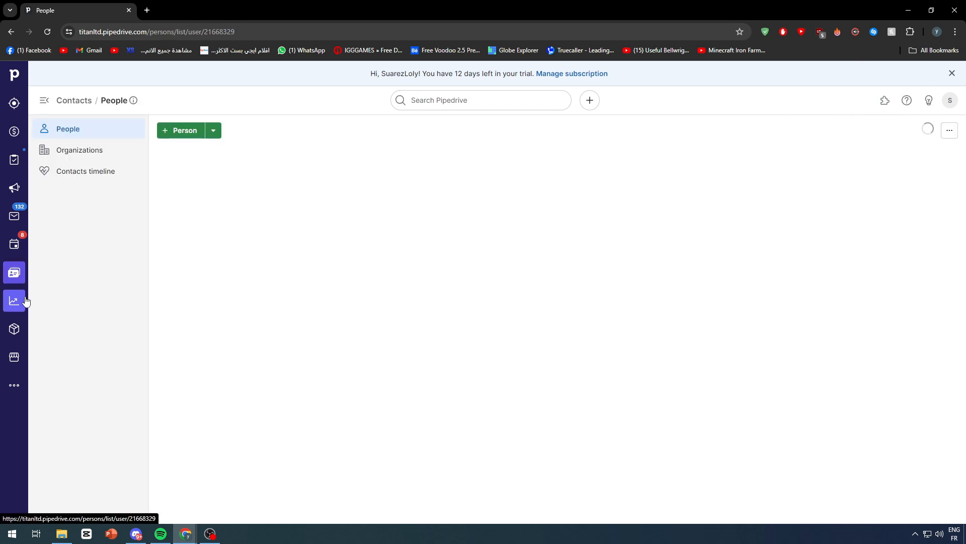
click(16, 302)
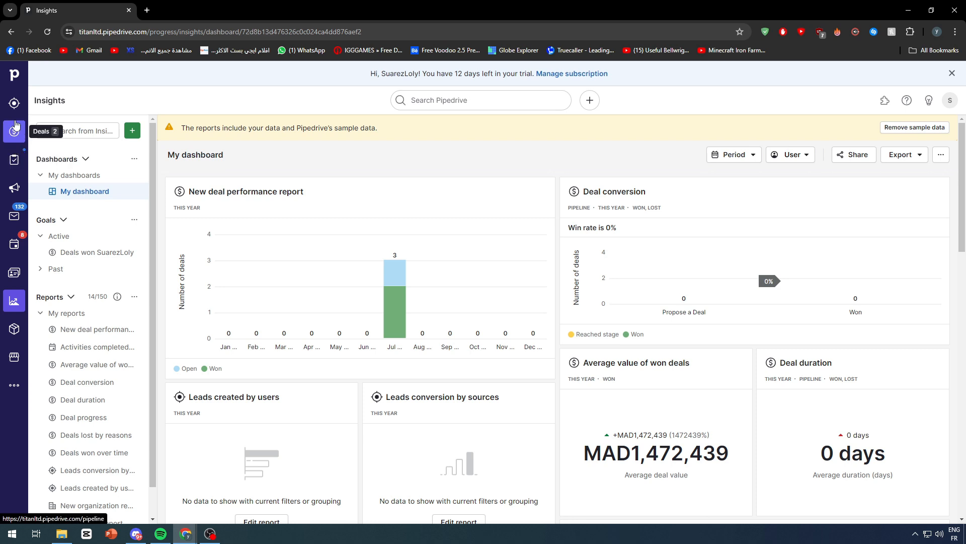
Return to the deals board and look at the option for reordering the pipelines
click(20, 141)
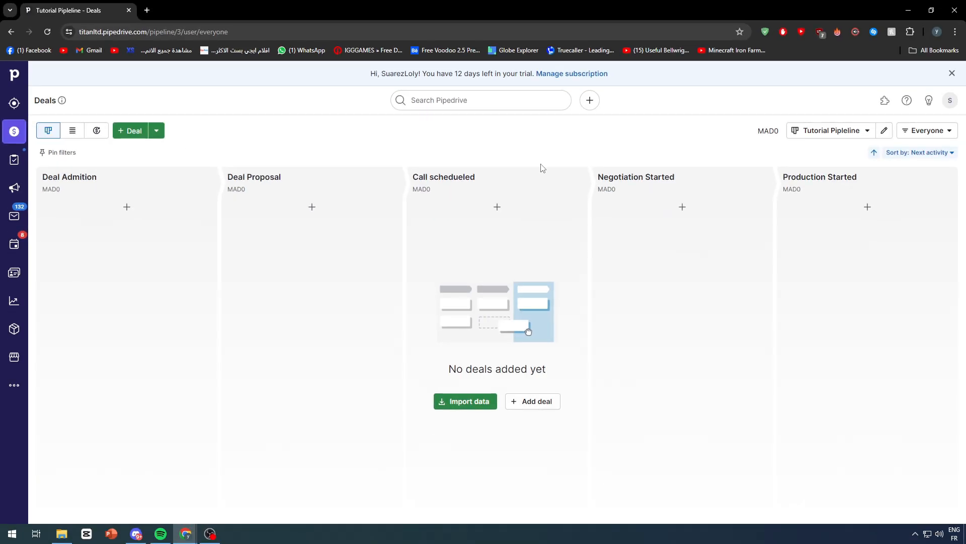
click(872, 131)
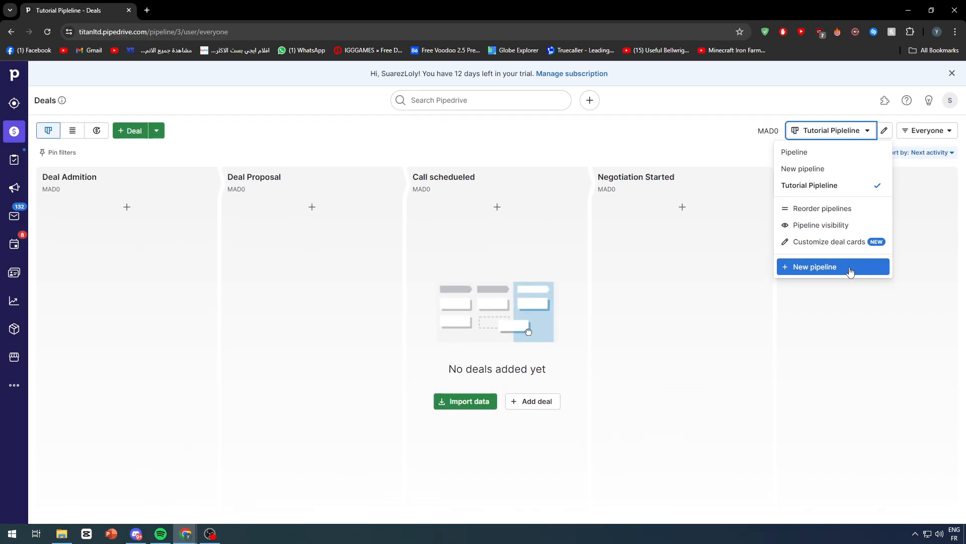
click(833, 214)
drag(516, 182, 486, 187)
click(433, 208)
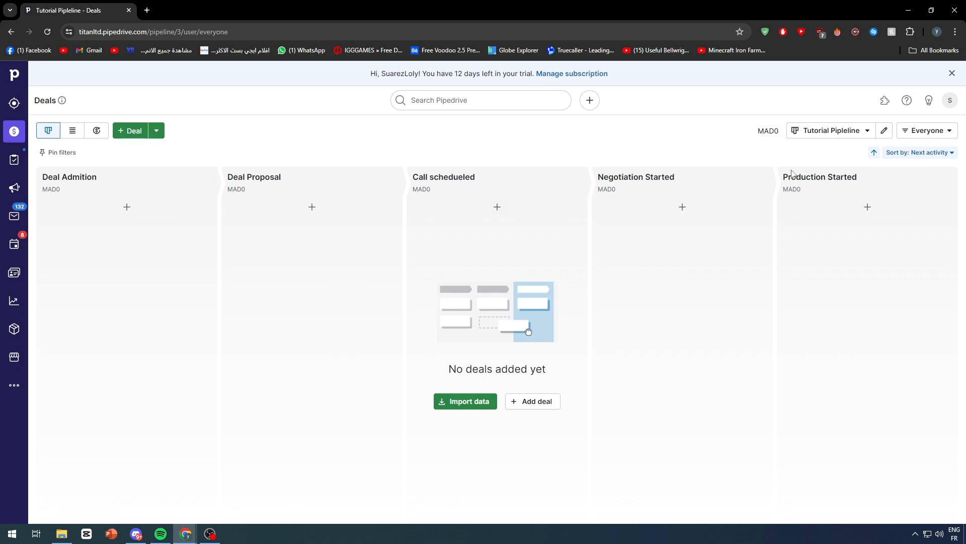